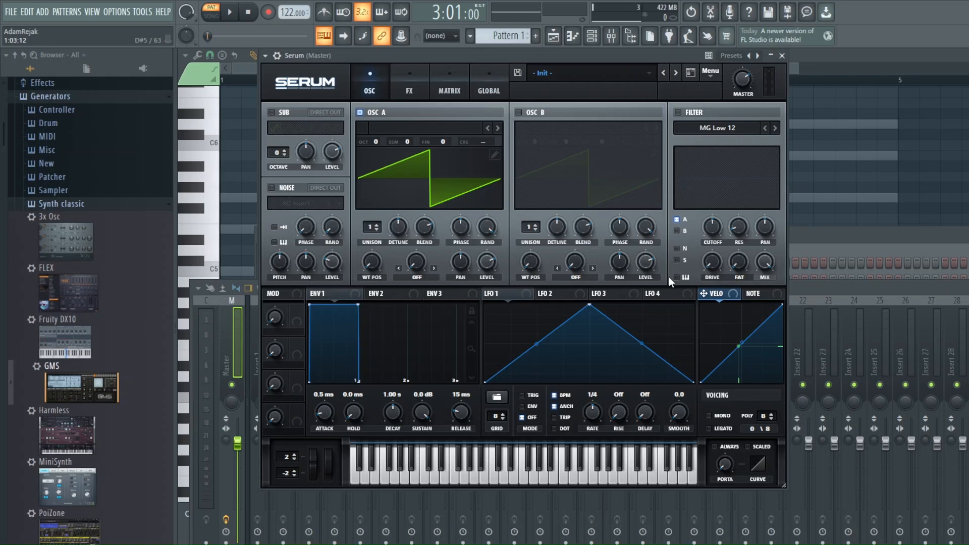
pyautogui.click(828, 286)
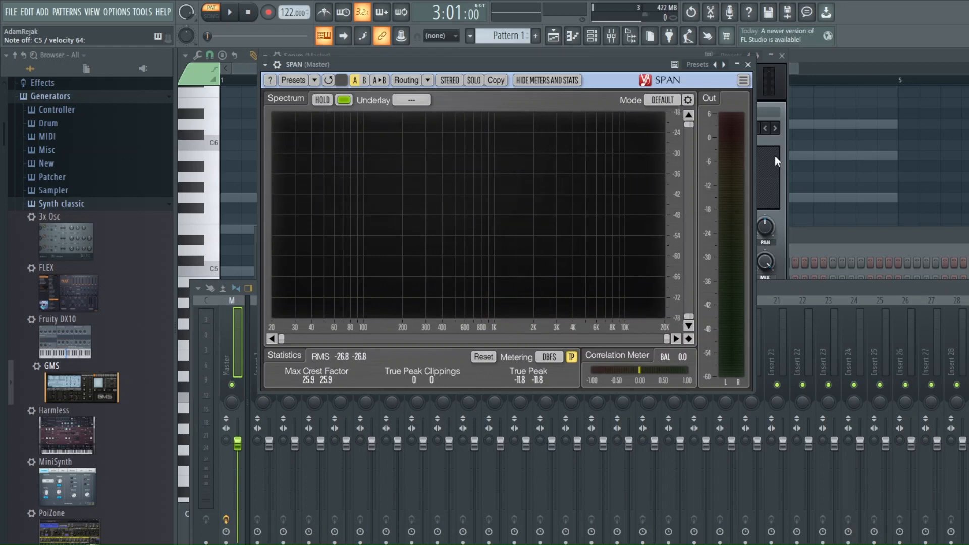
pyautogui.click(781, 250)
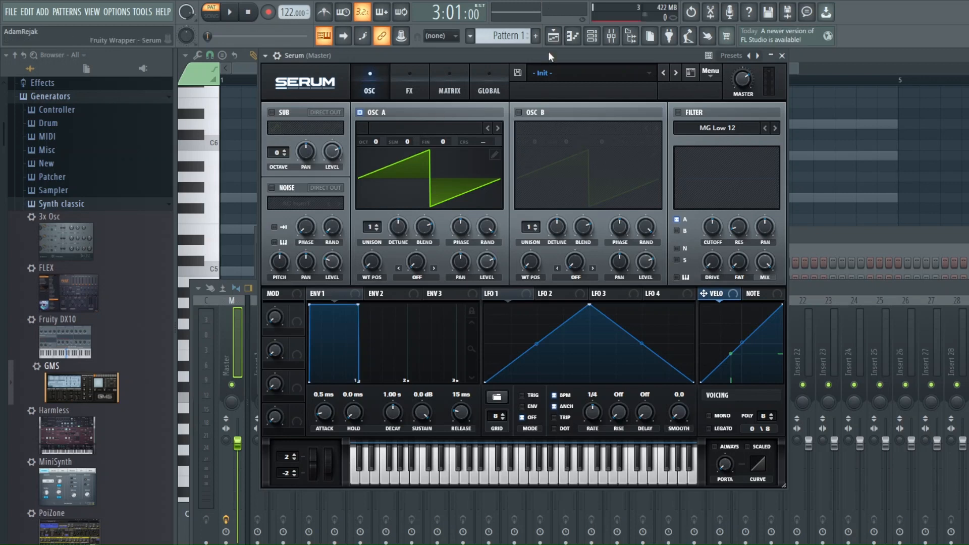
# Show the Serum notes of Pattern 1 in the piano roll, play the chord progression and stop playback
pyautogui.click(553, 39)
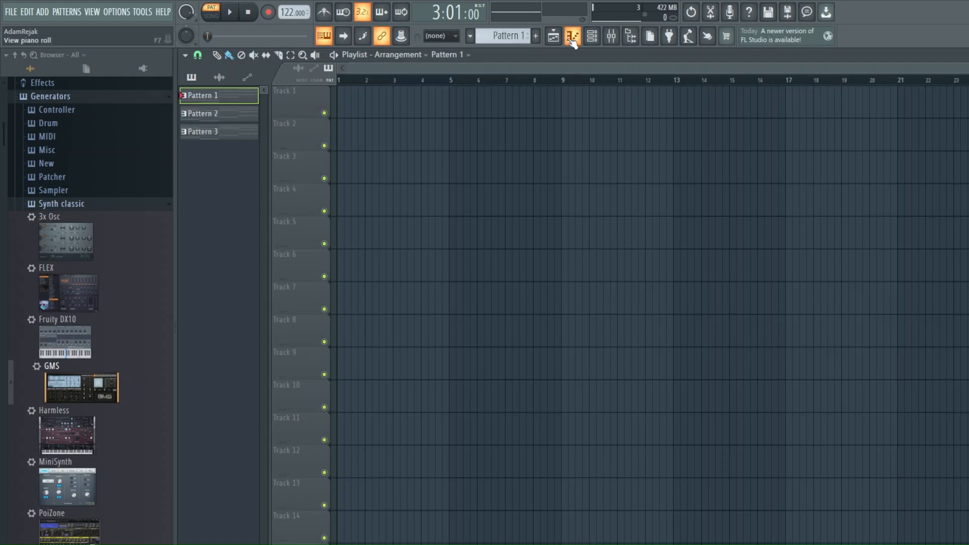
pyautogui.click(589, 37)
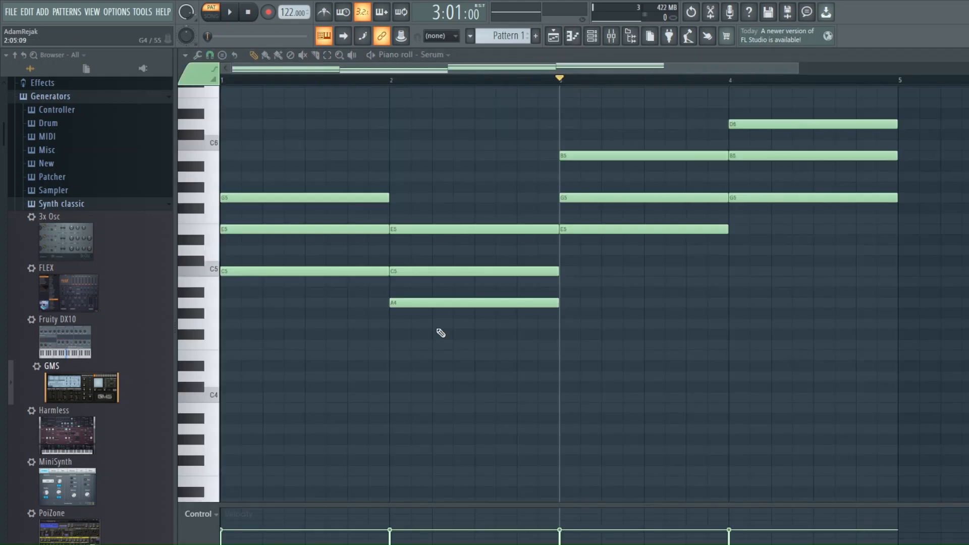
pyautogui.click(380, 334)
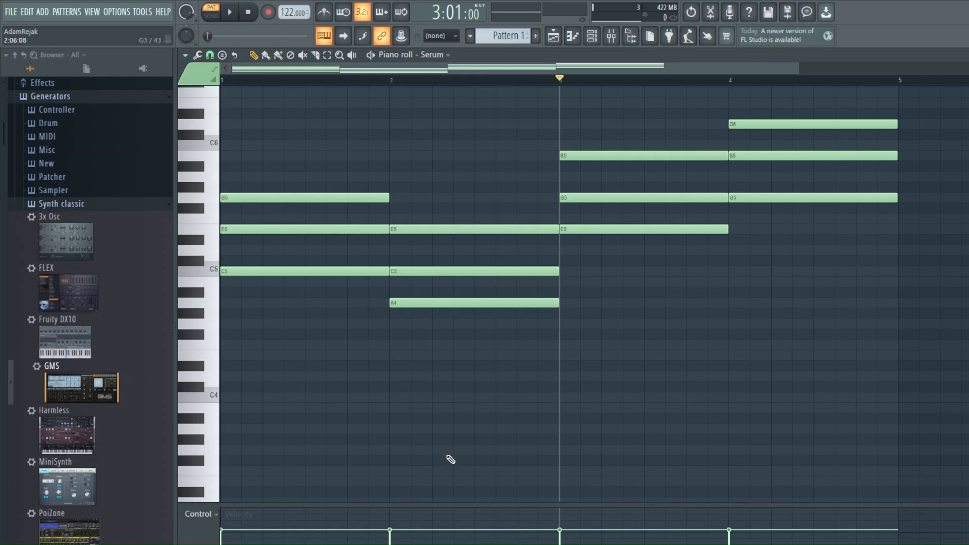
pyautogui.click(246, 12)
pyautogui.click(234, 13)
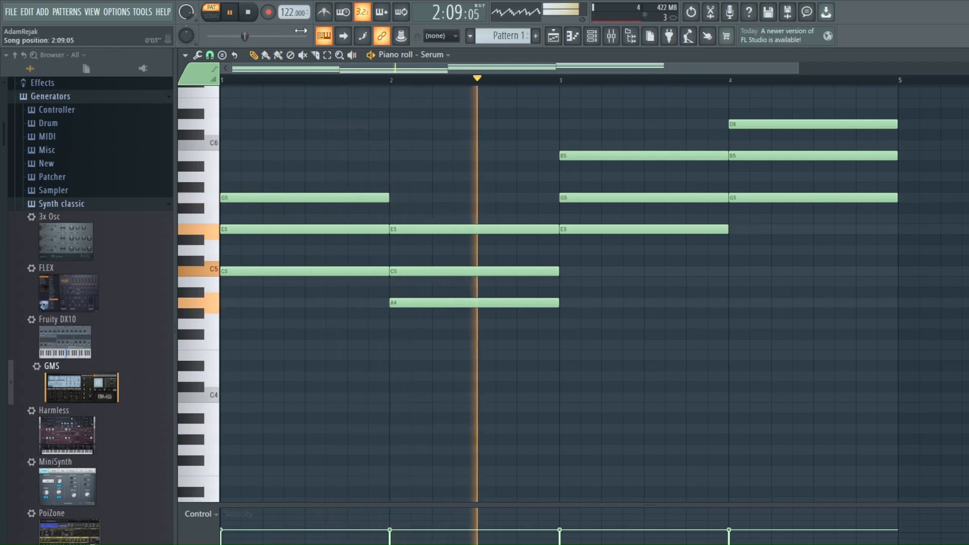
pyautogui.click(249, 12)
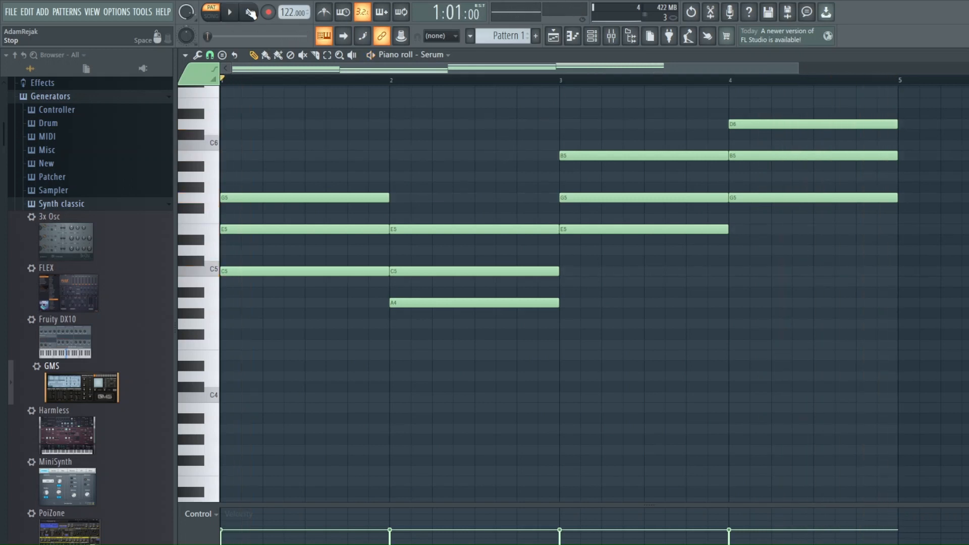
# Open the Serum channel's synth, enable its MG Low 12 filter and set the cutoff to about 488 Hz
pyautogui.click(593, 41)
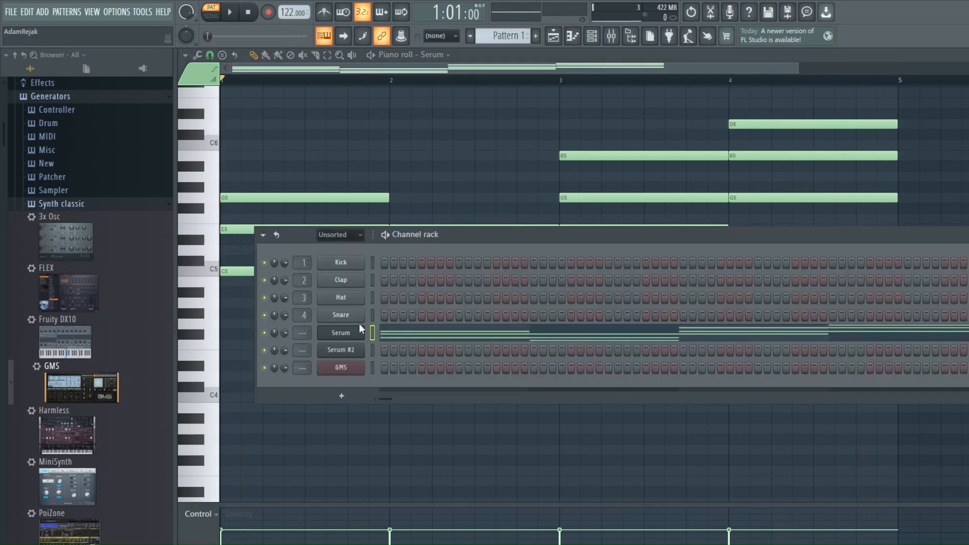
pyautogui.click(343, 335)
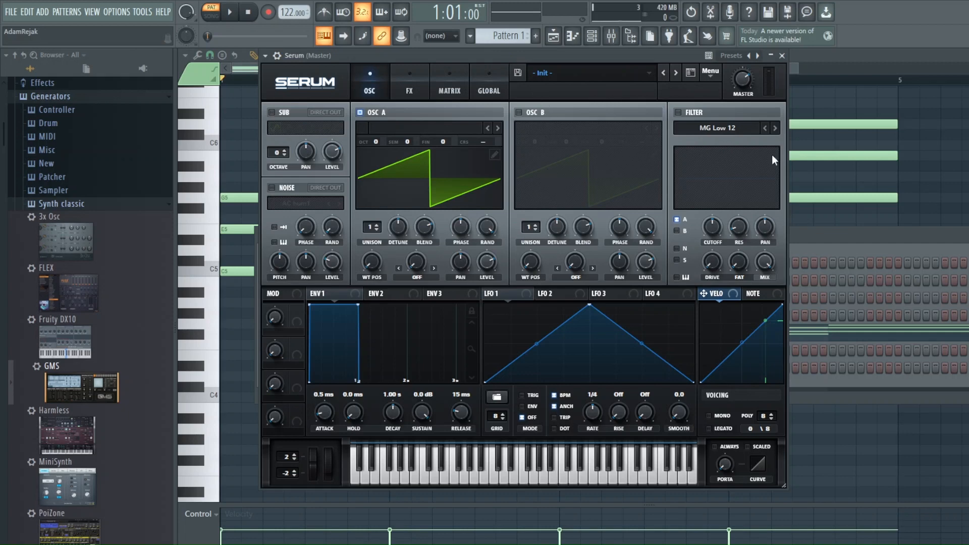
pyautogui.click(676, 111)
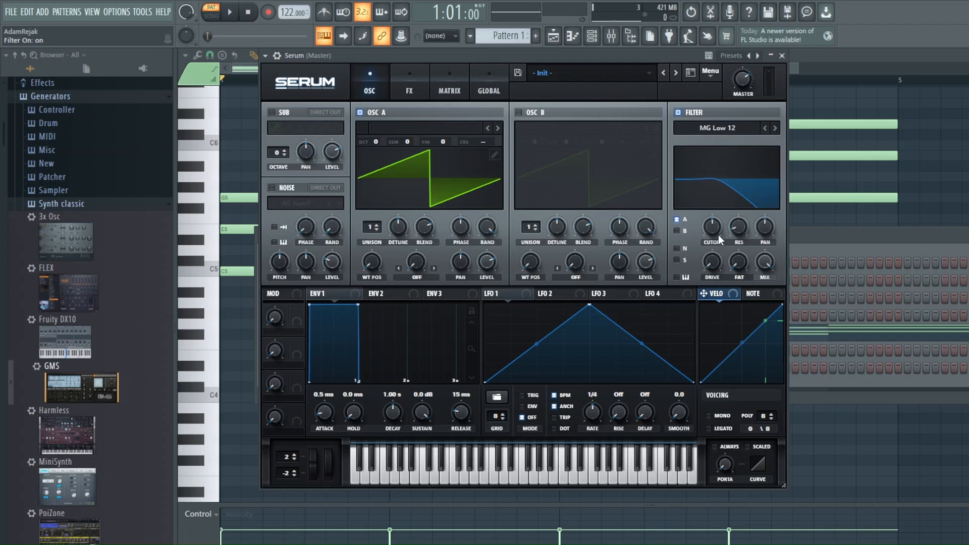
pyautogui.moveTo(716, 233); pyautogui.dragTo(714, 230)
pyautogui.moveTo(714, 230)
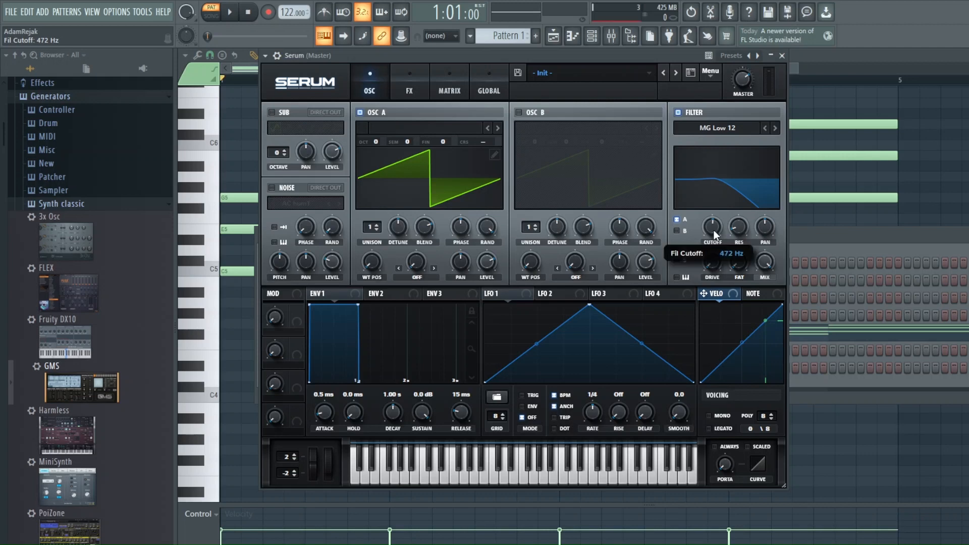
pyautogui.moveTo(713, 230)
pyautogui.mouseDown()
pyautogui.moveTo(716, 214)
pyautogui.moveTo(721, 236)
pyautogui.mouseUp()
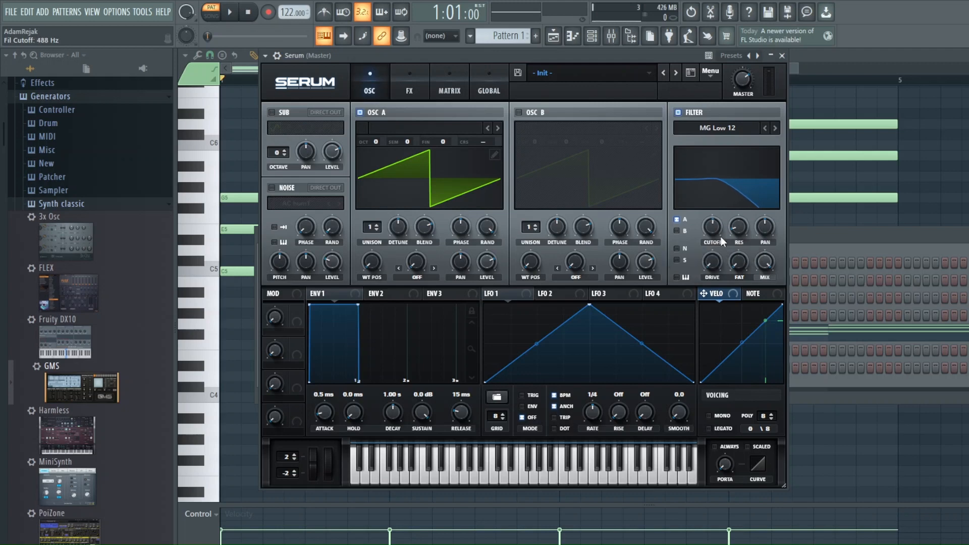
# Play Pattern 1 while raising Serum's filter cutoff to about 644 Hz, and stop playback
pyautogui.click(233, 13)
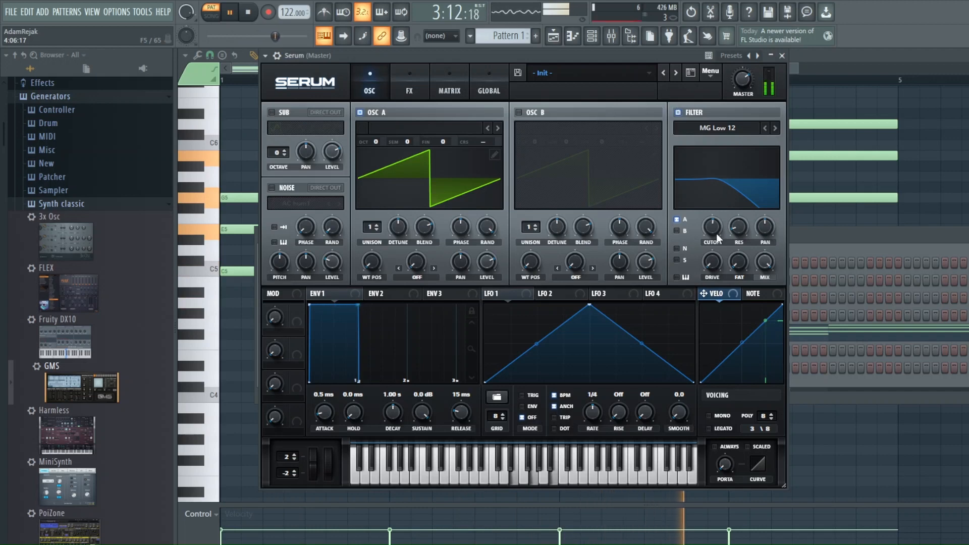
pyautogui.moveTo(716, 233)
pyautogui.moveTo(716, 232)
pyautogui.mouseDown()
pyautogui.moveTo(718, 270)
pyautogui.moveTo(713, 174)
pyautogui.moveTo(715, 233)
pyautogui.mouseUp()
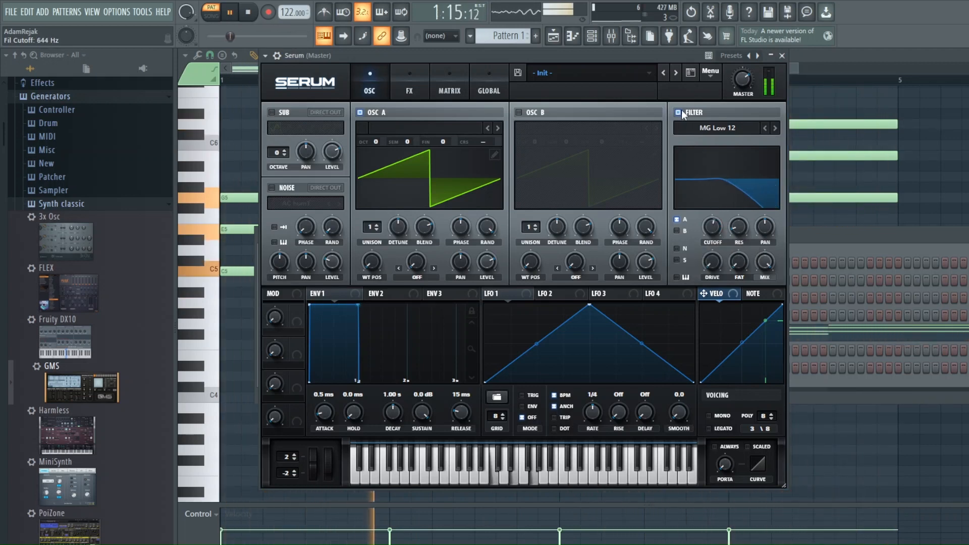
pyautogui.press('space')
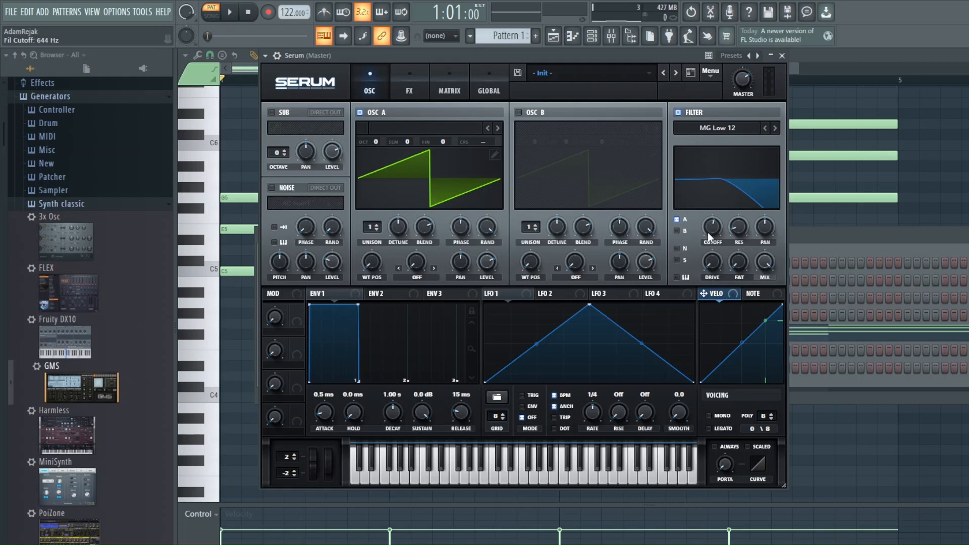
# Set oscillator A to 3 unison voices and, while the pattern plays, adjust blend to about 82 and detune to about 0.09
pyautogui.click(376, 225)
pyautogui.click(376, 226)
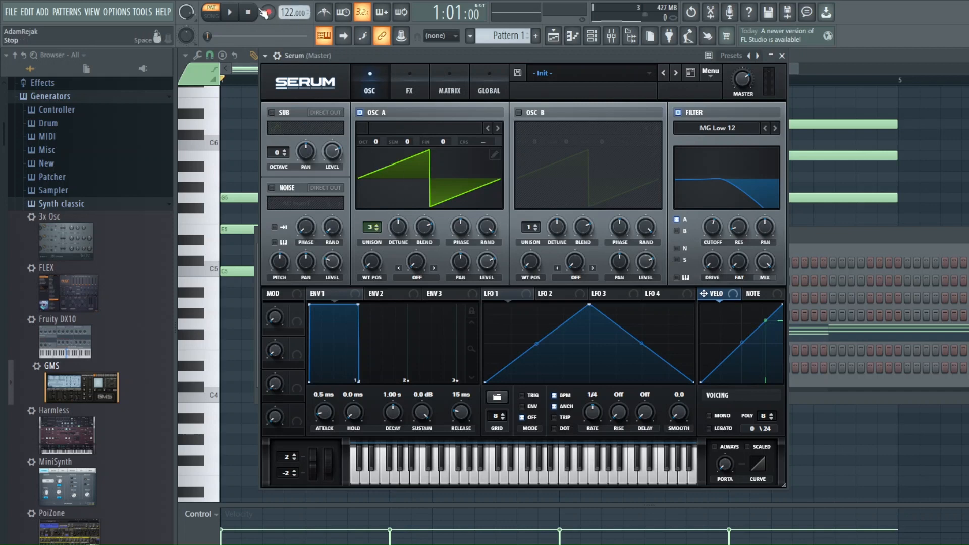
pyautogui.press('space')
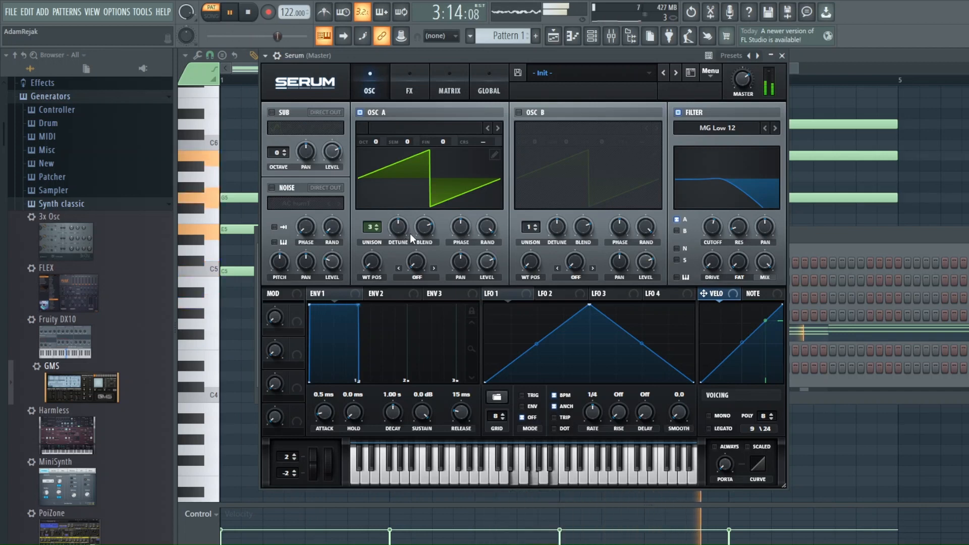
pyautogui.moveTo(420, 234); pyautogui.dragTo(411, 214)
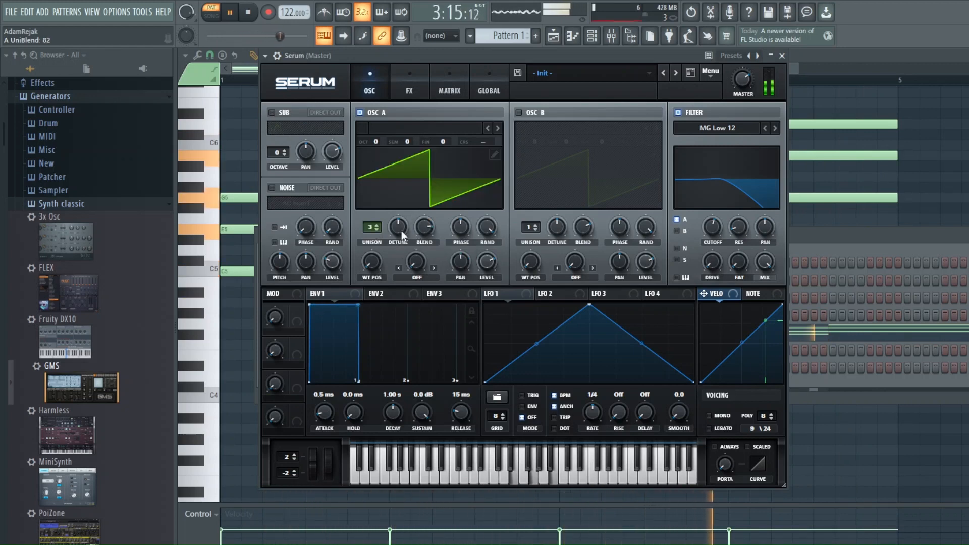
pyautogui.moveTo(401, 231); pyautogui.dragTo(401, 231)
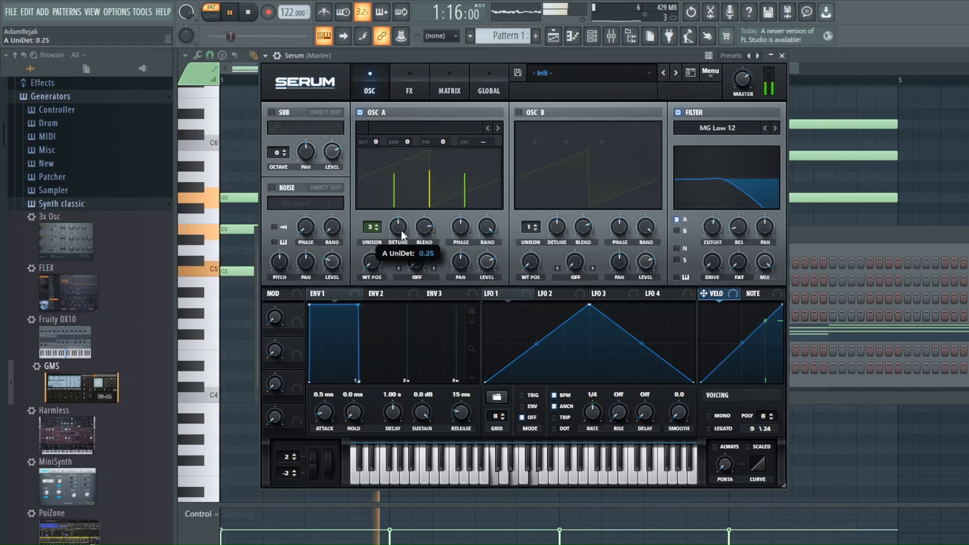
pyautogui.moveTo(402, 231); pyautogui.dragTo(401, 258)
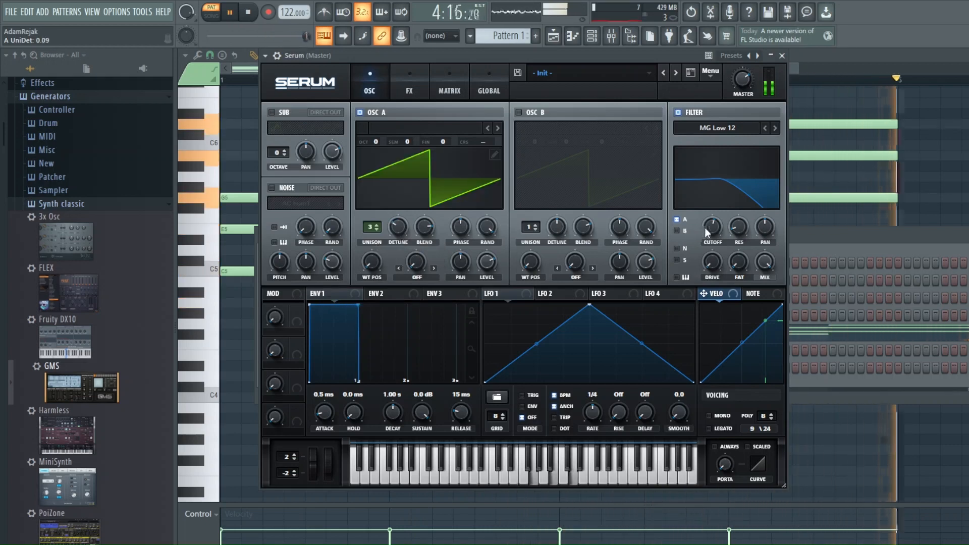
# Open up Serum's filter by raising the cutoff to about 3284 Hz during playback, and stop the pattern
pyautogui.moveTo(710, 228)
pyautogui.scroll(5, 710, 228)
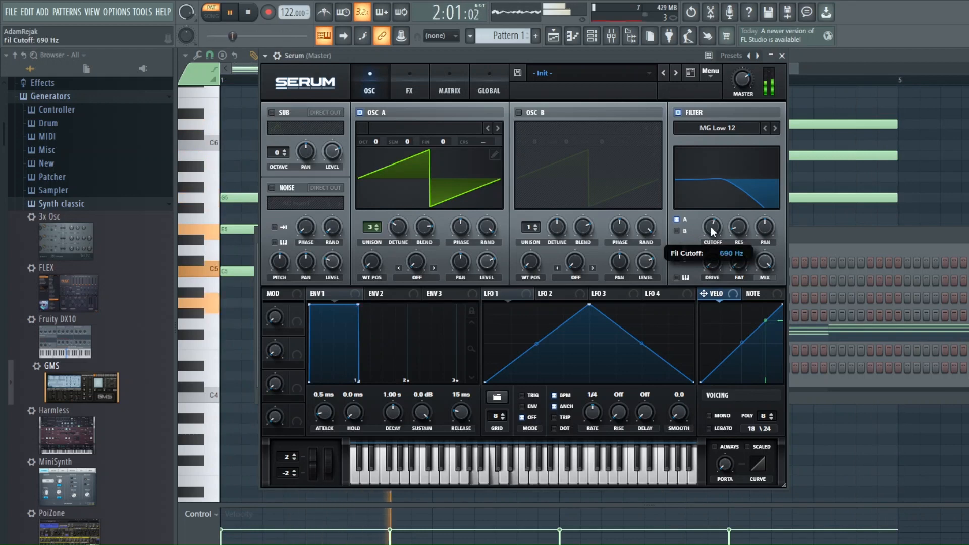
pyautogui.moveTo(713, 226); pyautogui.dragTo(711, 201)
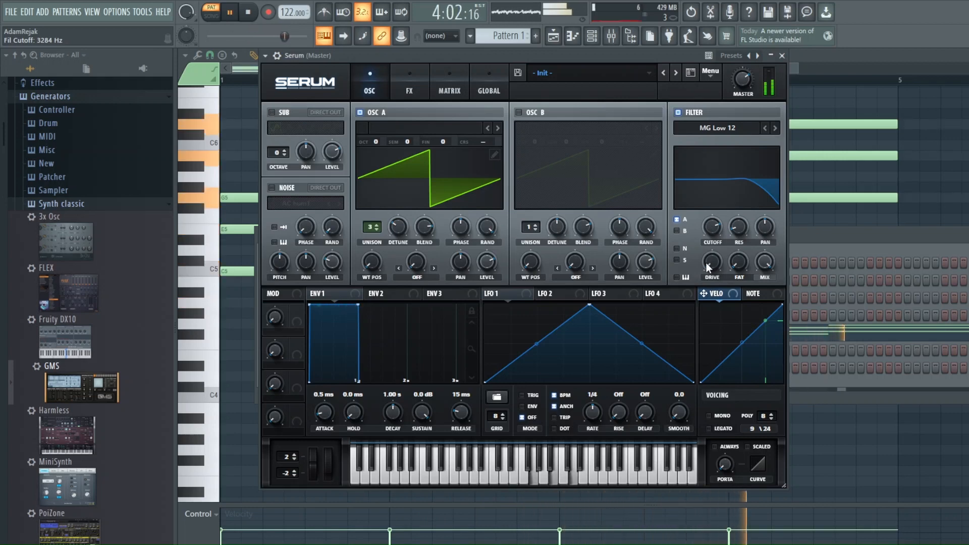
pyautogui.press('space')
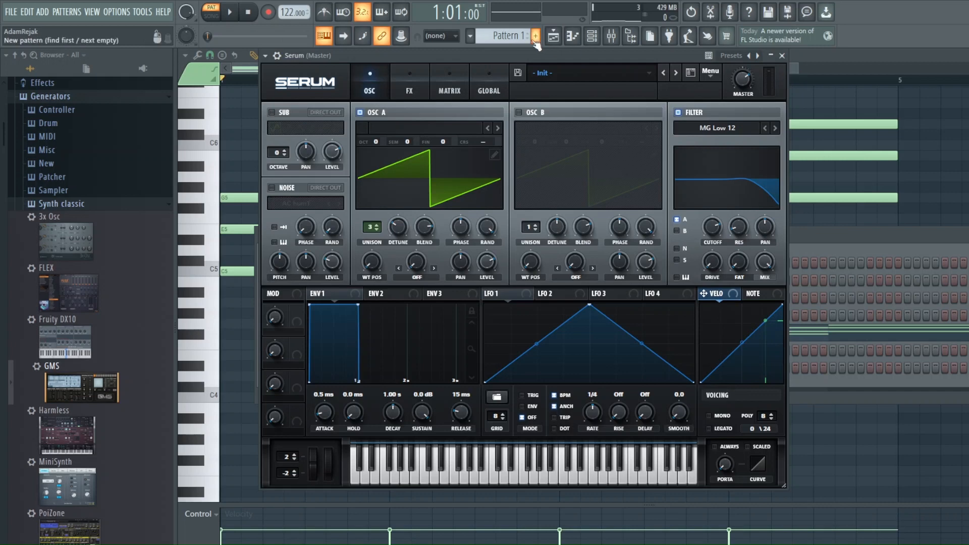
# Open the Serum #2 synth, switch to Pattern 2 and show the Serum #2 notes in the piano roll
pyautogui.click(592, 37)
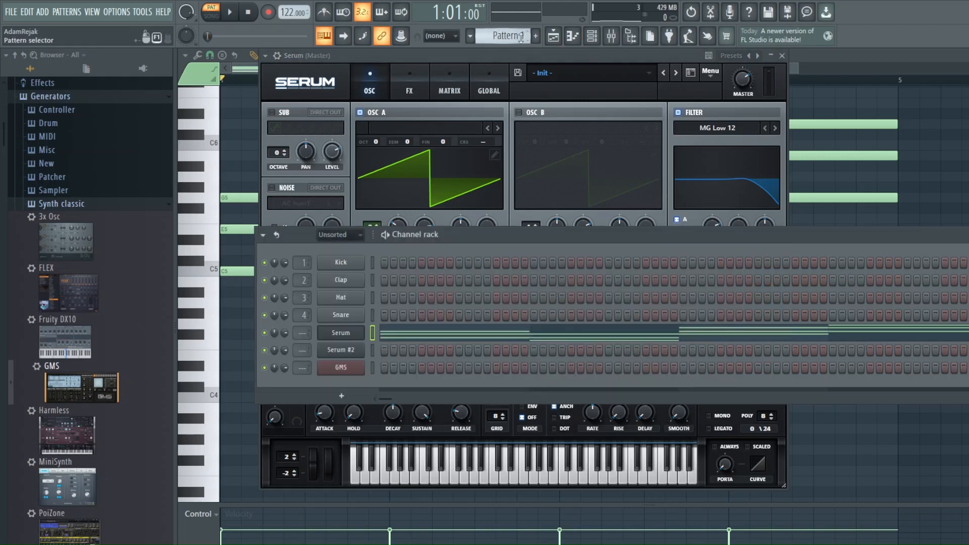
pyautogui.click(347, 352)
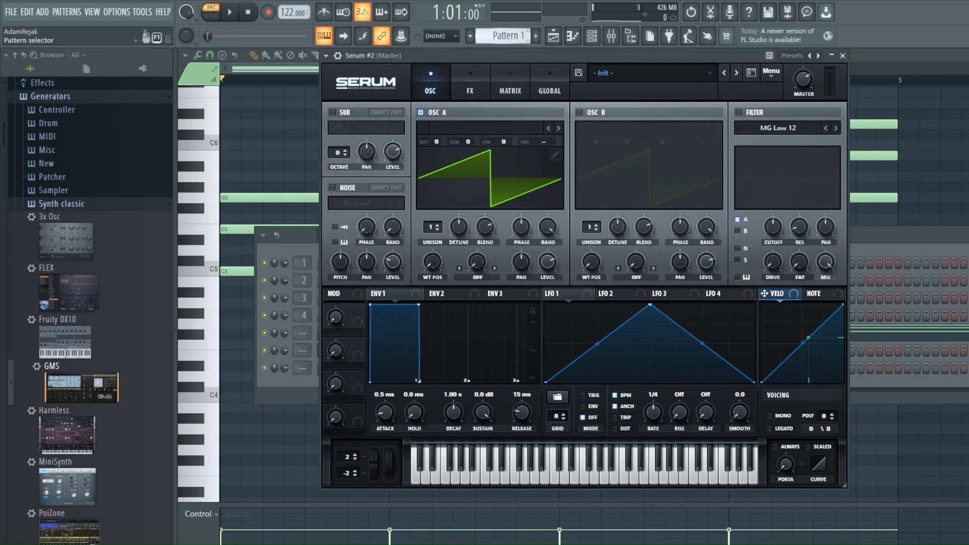
pyautogui.scroll(-2, 505, 36)
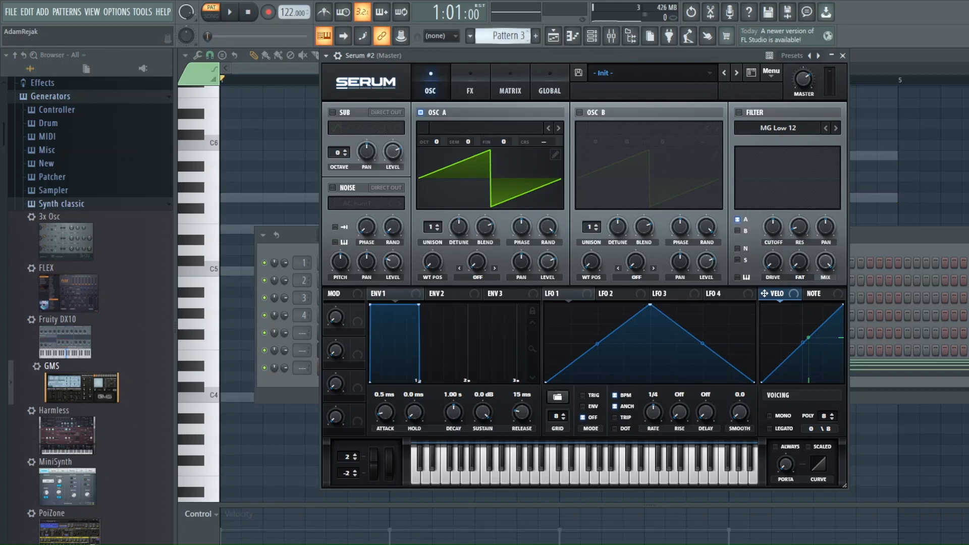
pyautogui.scroll(1, 504, 35)
pyautogui.click(901, 63)
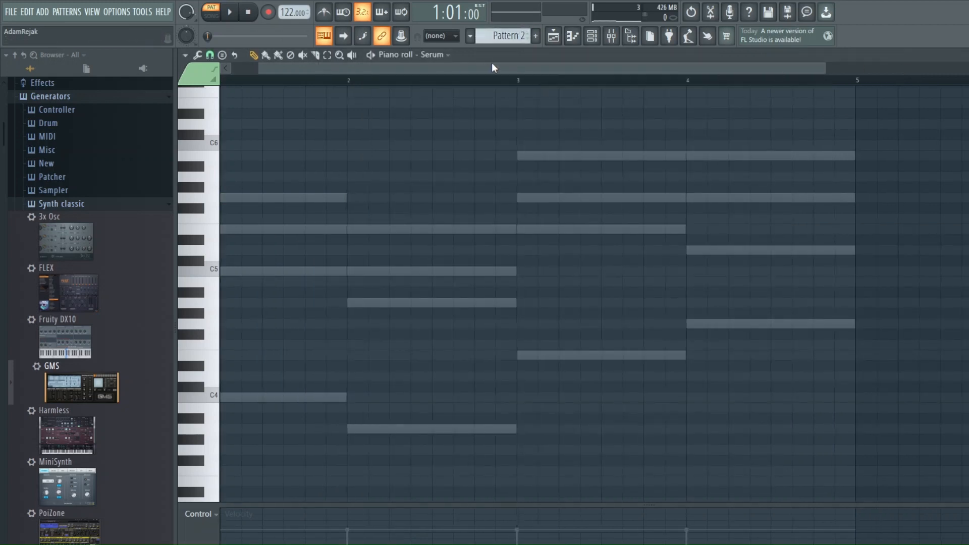
pyautogui.hscroll(-1, 501, 65)
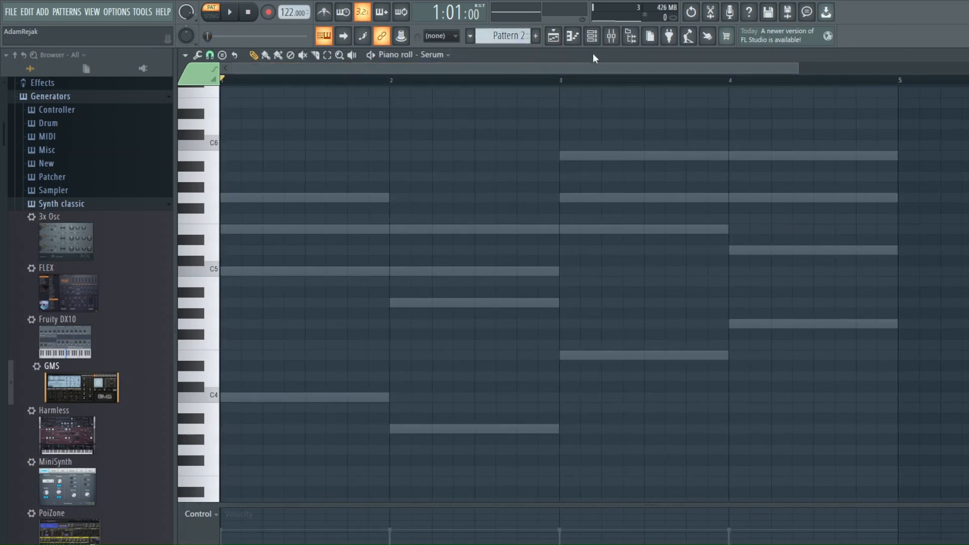
pyautogui.click(458, 136)
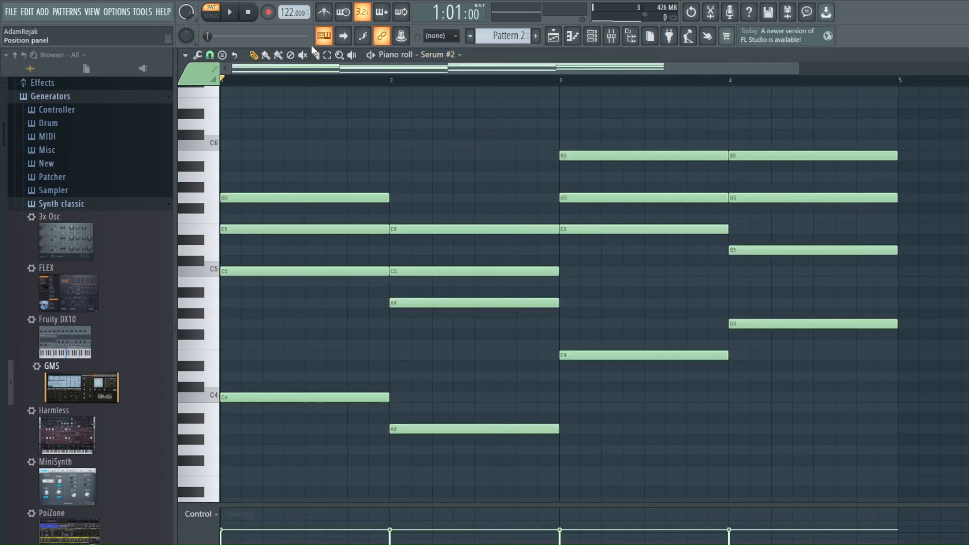
# Play Pattern 2 with the Serum #2 synth open to hear its chord voicing, and stop playback
pyautogui.click(237, 14)
pyautogui.click(591, 37)
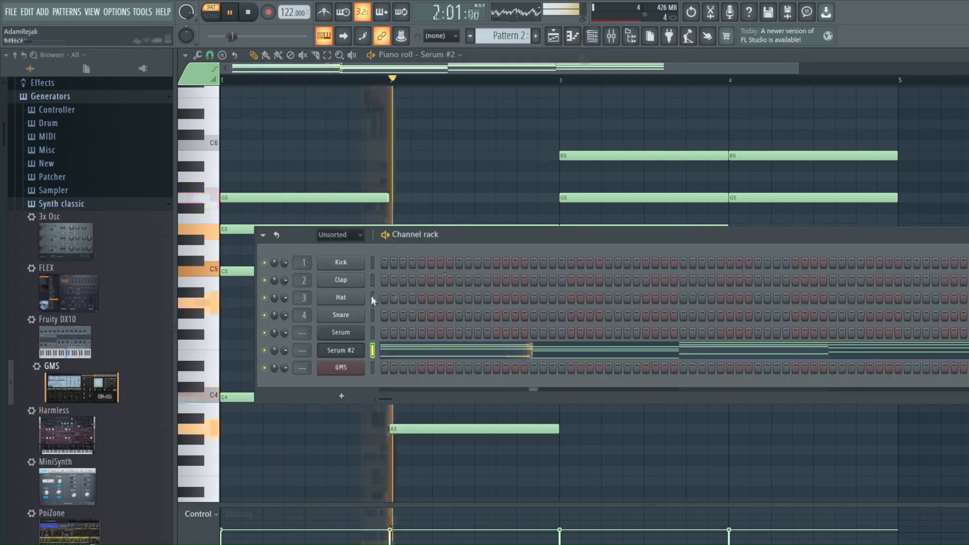
pyautogui.click(349, 350)
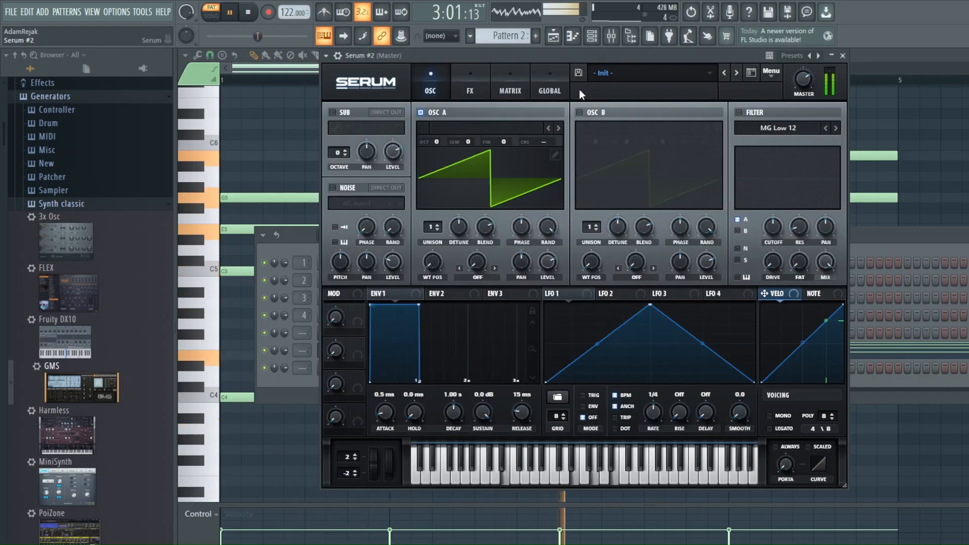
pyautogui.click(252, 19)
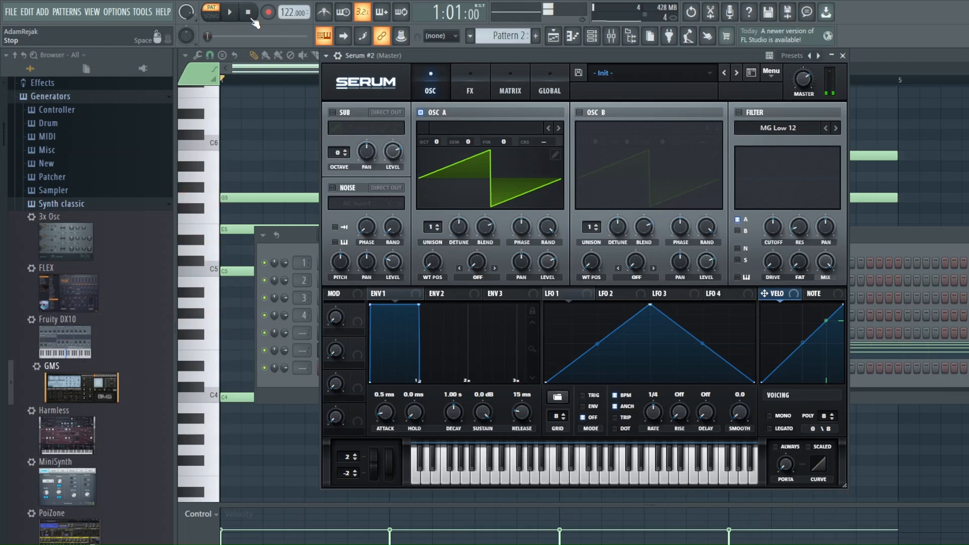
# Return to the Serum #2 piano roll to view its chord notes, and switch to Pattern 1
pyautogui.click(283, 72)
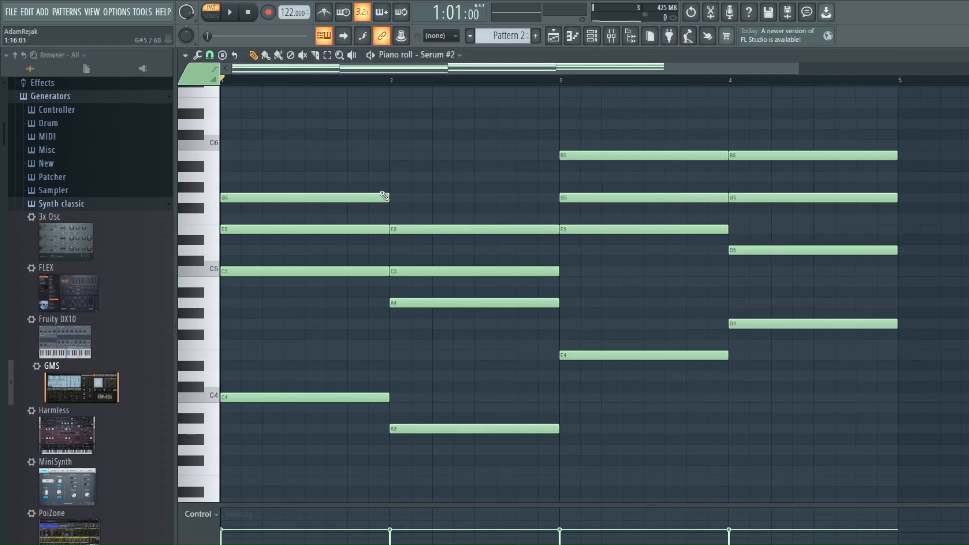
pyautogui.scroll(1, 868, 340)
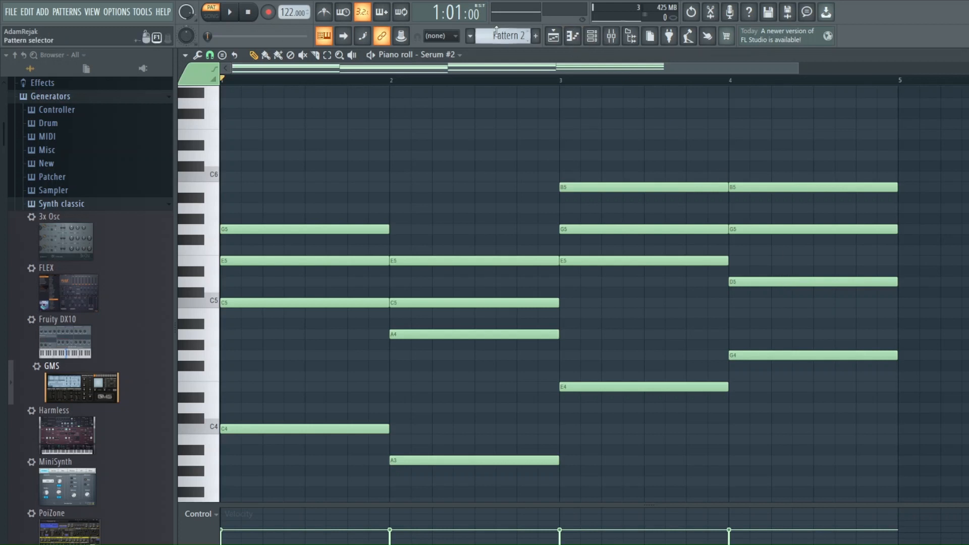
pyautogui.moveTo(496, 31); pyautogui.dragTo(496, 39)
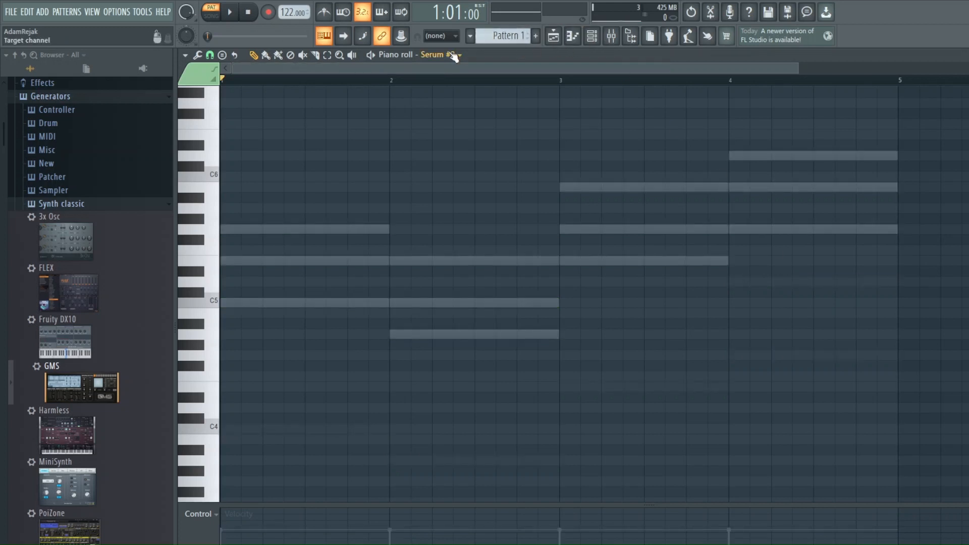
# In the Serum synth, reduce oscillator A to 1 unison voice and turn off the filter, and return to the piano roll
pyautogui.click(595, 42)
pyautogui.click(595, 40)
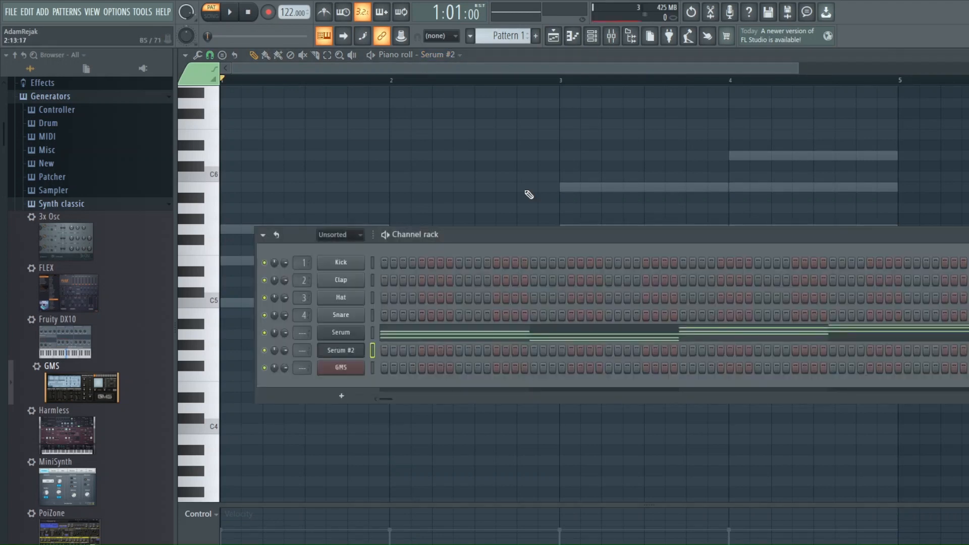
pyautogui.click(356, 332)
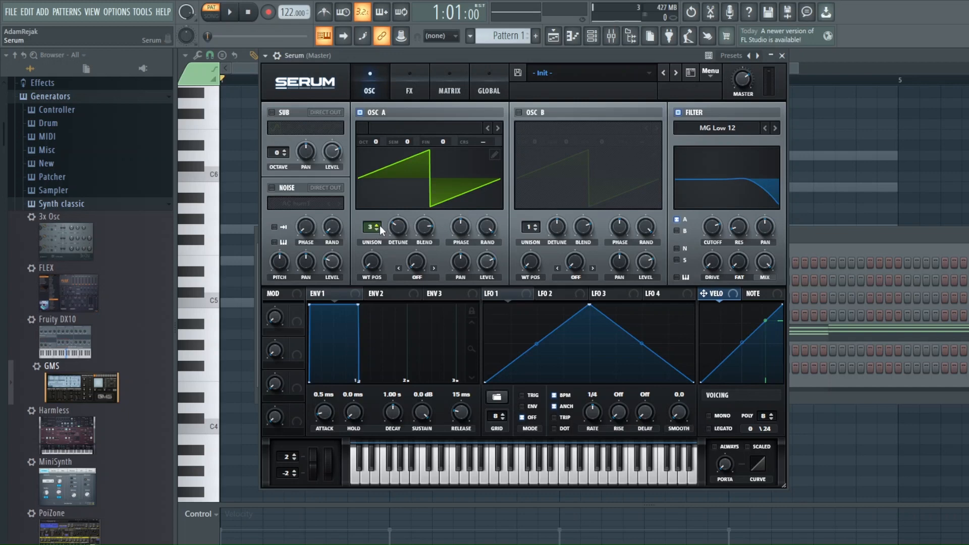
pyautogui.moveTo(380, 225); pyautogui.dragTo(379, 229)
pyautogui.click(678, 112)
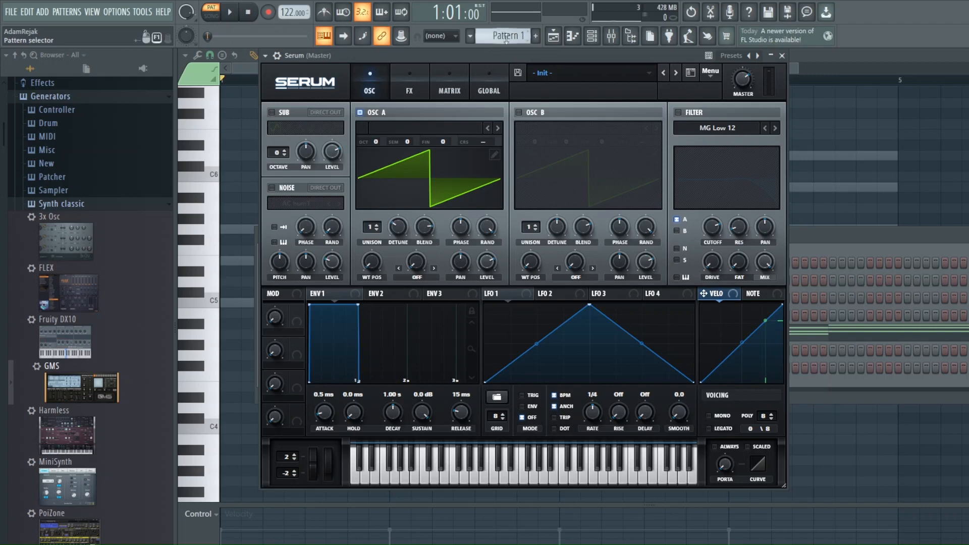
pyautogui.click(794, 69)
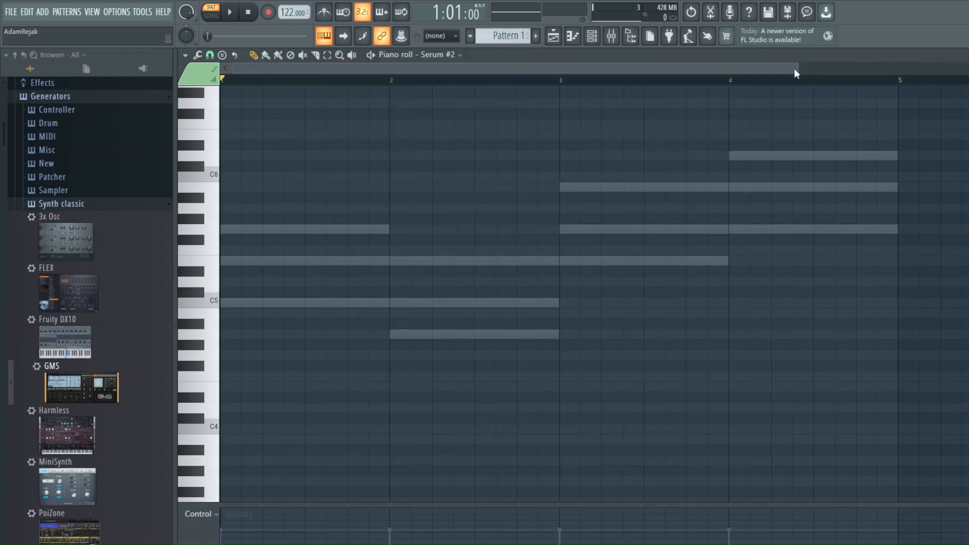
# Play the progression while alternating between Pattern 1 and Pattern 2 to compare their chord voicings, and stop playback
pyautogui.click(232, 14)
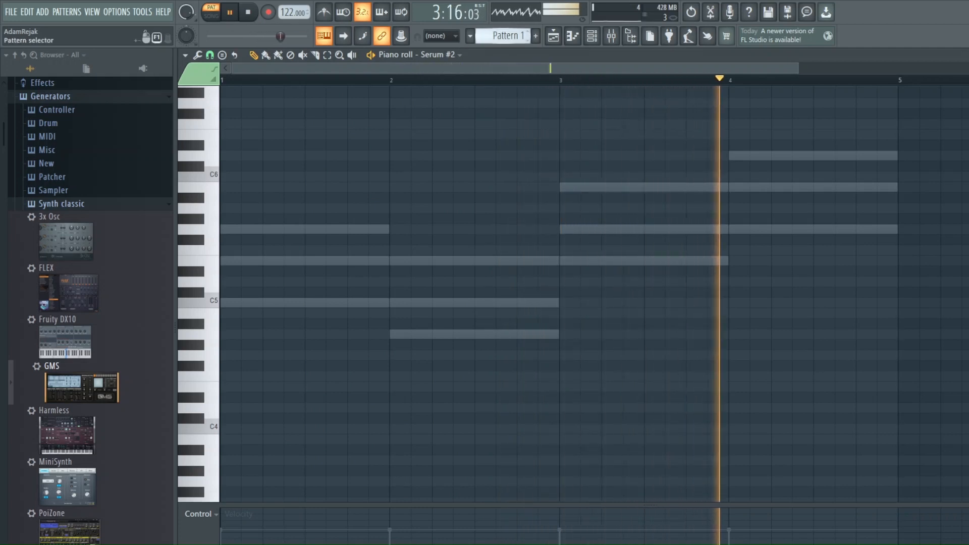
pyautogui.scroll(2, 504, 35)
pyautogui.scroll(-1, 505, 35)
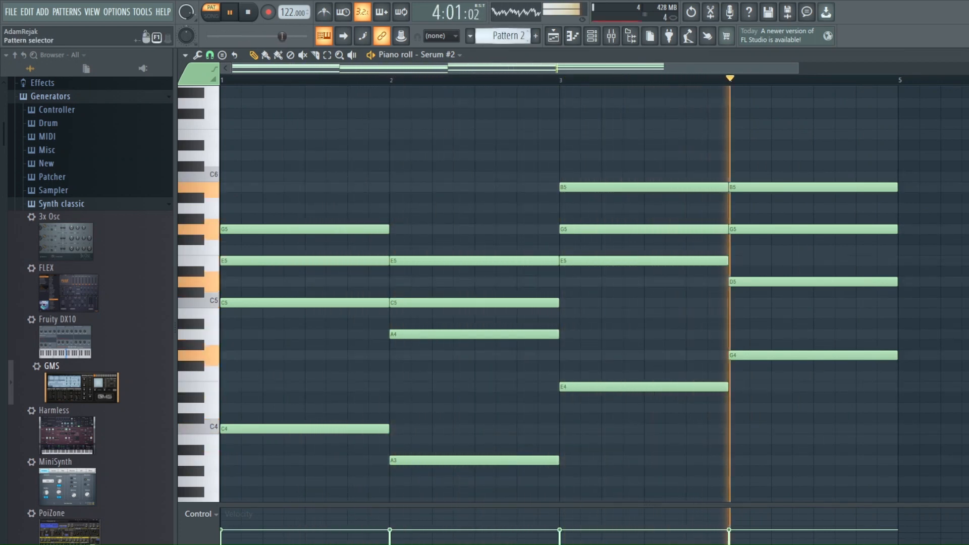
pyautogui.scroll(1, 505, 36)
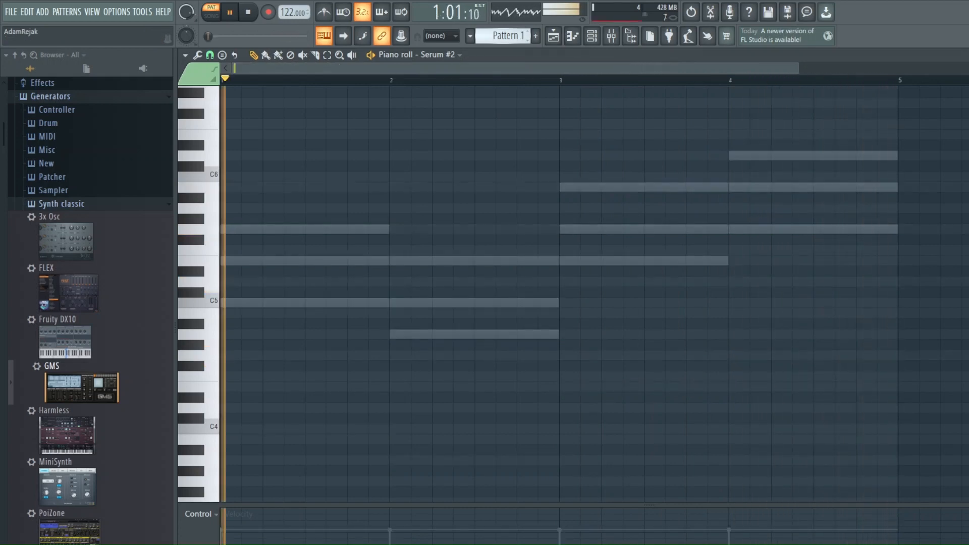
pyautogui.scroll(-3, 505, 36)
pyautogui.scroll(2, 504, 36)
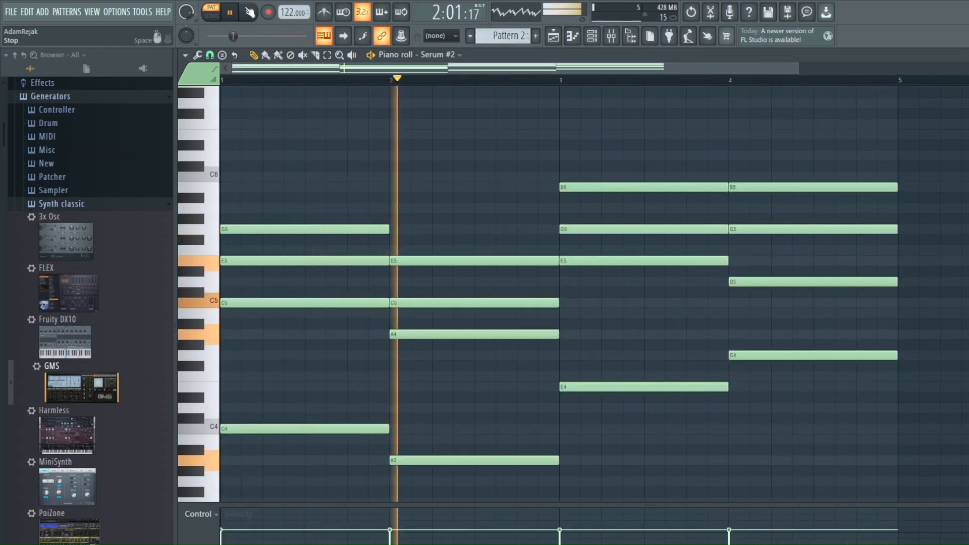
pyautogui.click(247, 12)
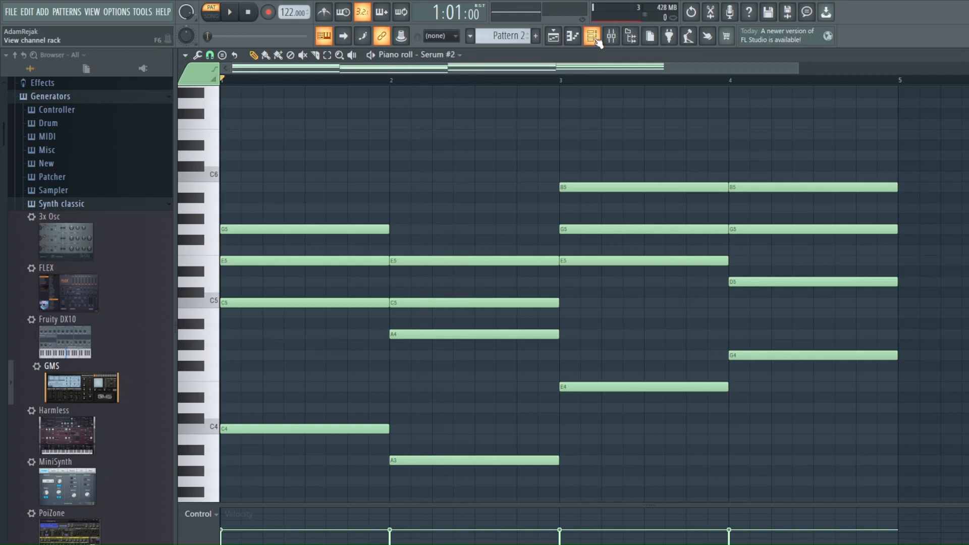
# In the Serum #2 synth, set oscillator A to 3 unison voices with detune about 0.08, and turn on the MG Low 12 filter
pyautogui.click(596, 40)
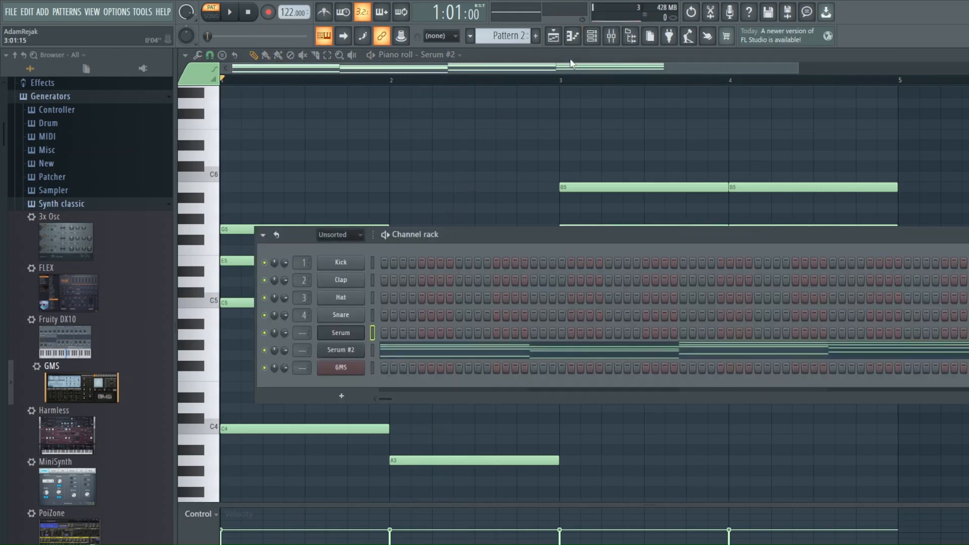
pyautogui.click(598, 38)
pyautogui.click(601, 38)
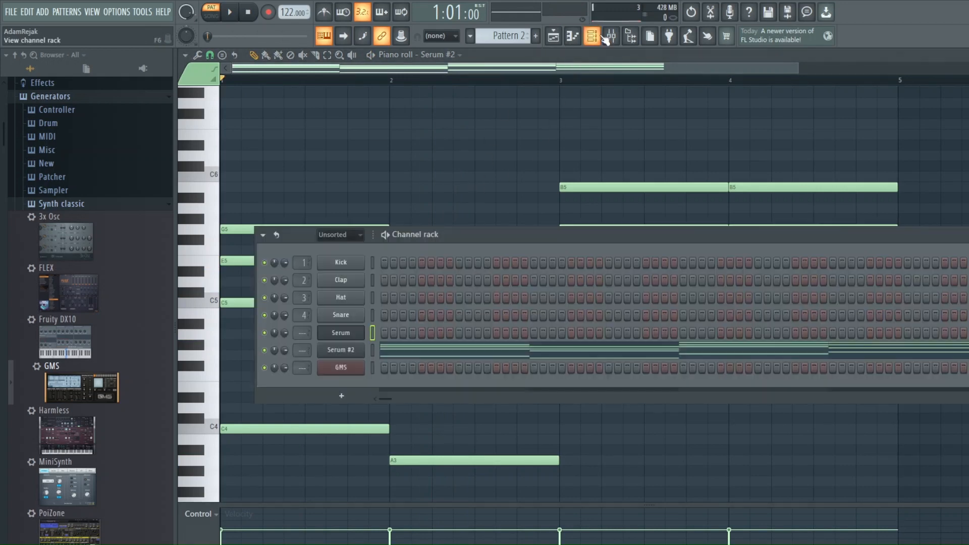
pyautogui.click(340, 350)
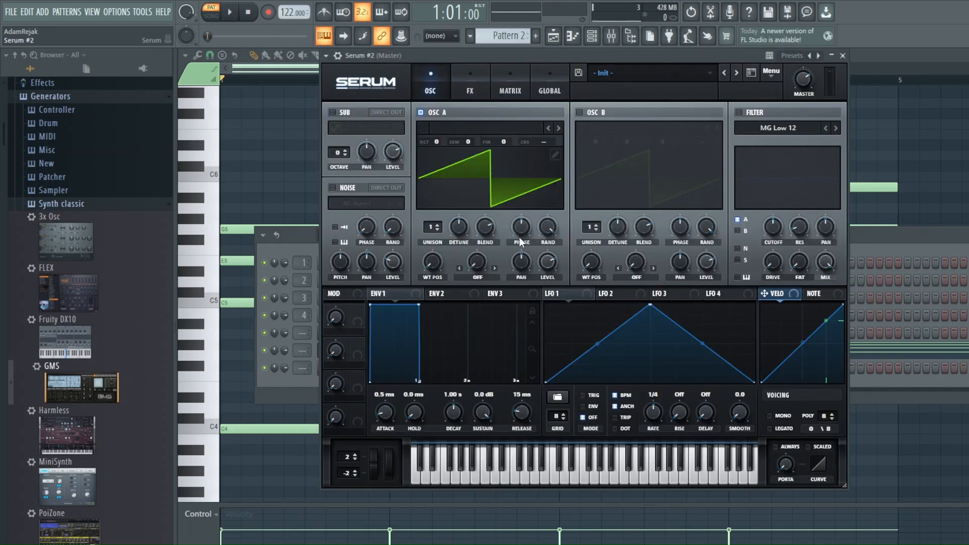
pyautogui.click(438, 226)
pyautogui.click(438, 225)
pyautogui.moveTo(458, 228); pyautogui.dragTo(456, 254)
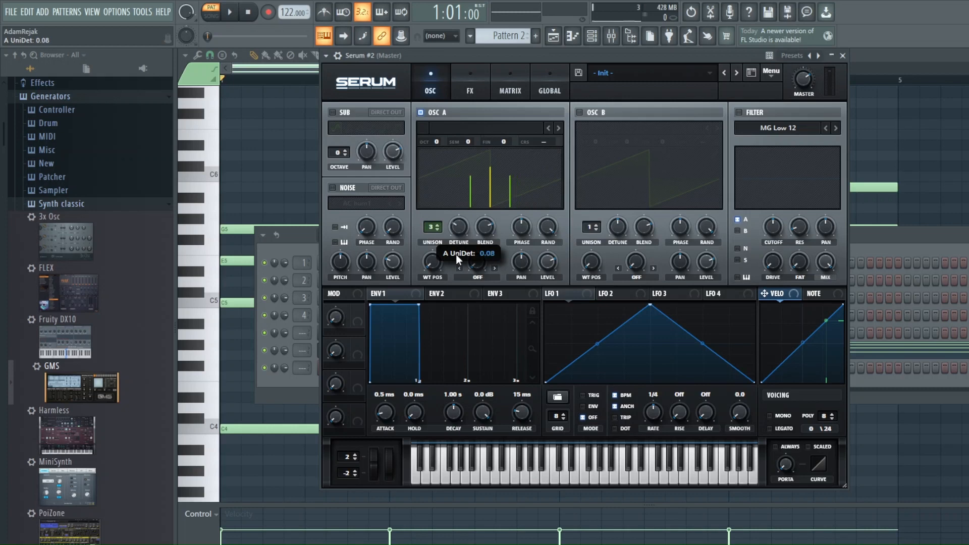
pyautogui.click(739, 112)
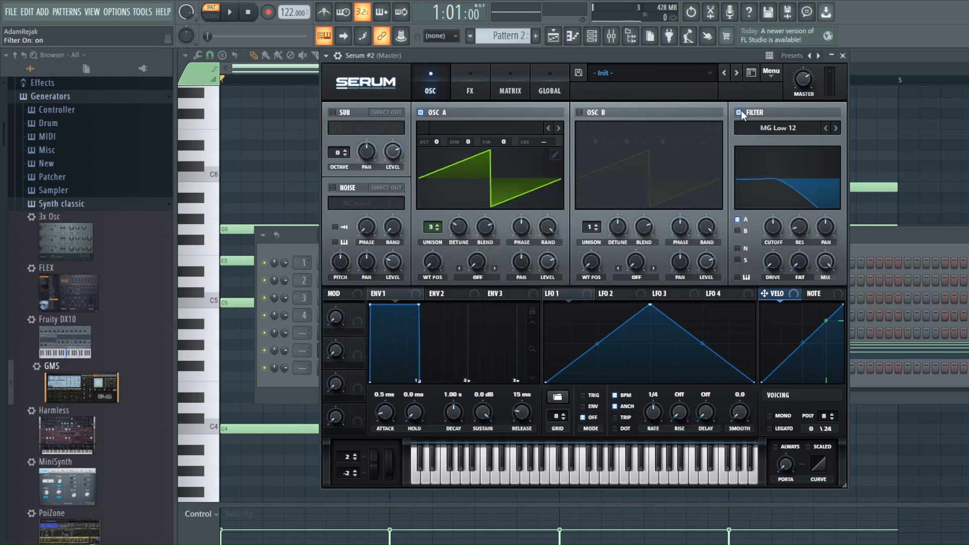
# Play Pattern 2 and raise the Serum #2 filter cutoff slightly while listening, and stop playback
pyautogui.click(232, 12)
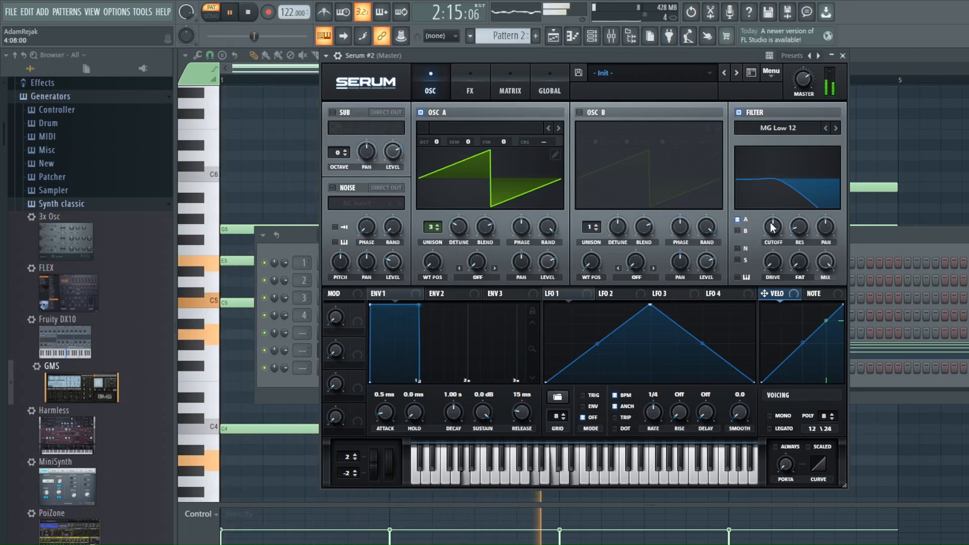
pyautogui.moveTo(771, 226); pyautogui.dragTo(772, 208)
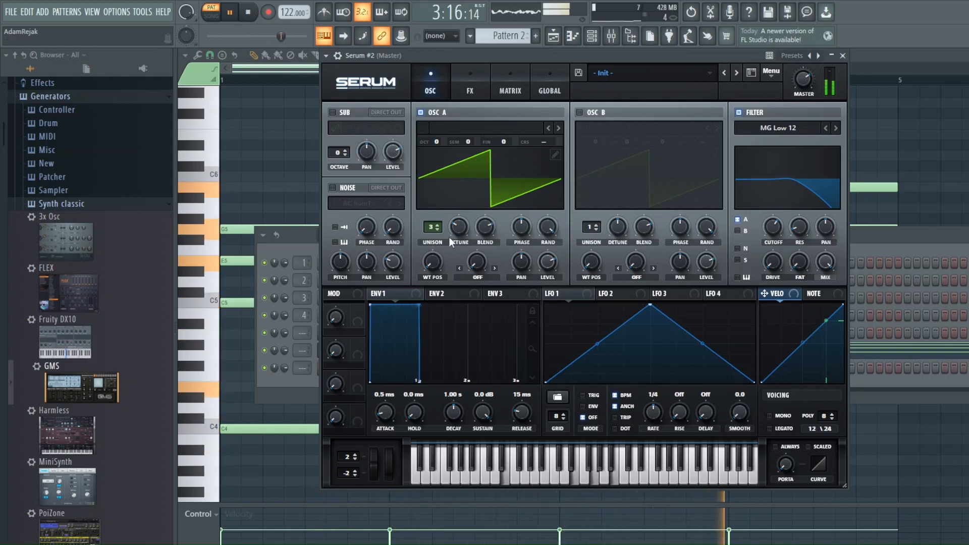
pyautogui.click(256, 16)
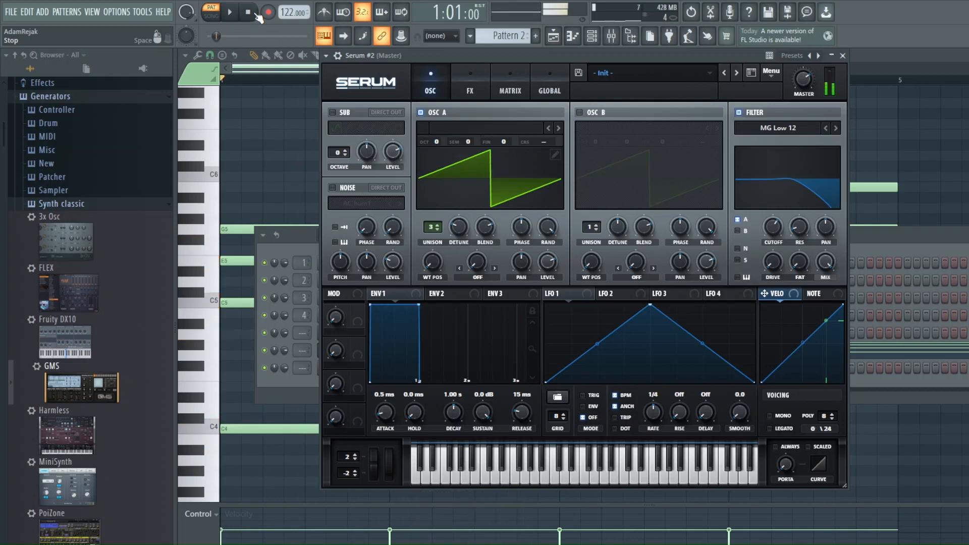
# Open the GMS synth, switch to Pattern 3 and show the GMS notes in the piano roll
pyautogui.click(895, 233)
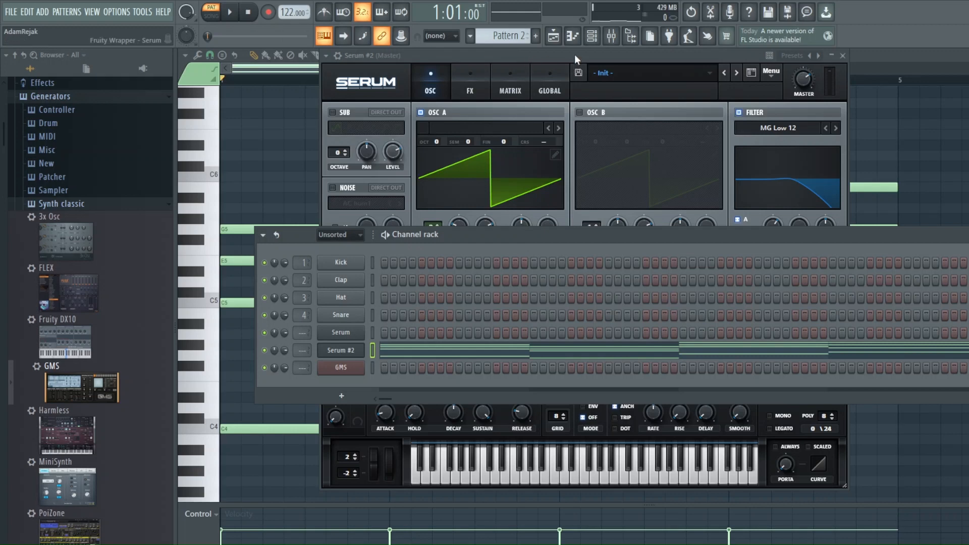
pyautogui.click(340, 369)
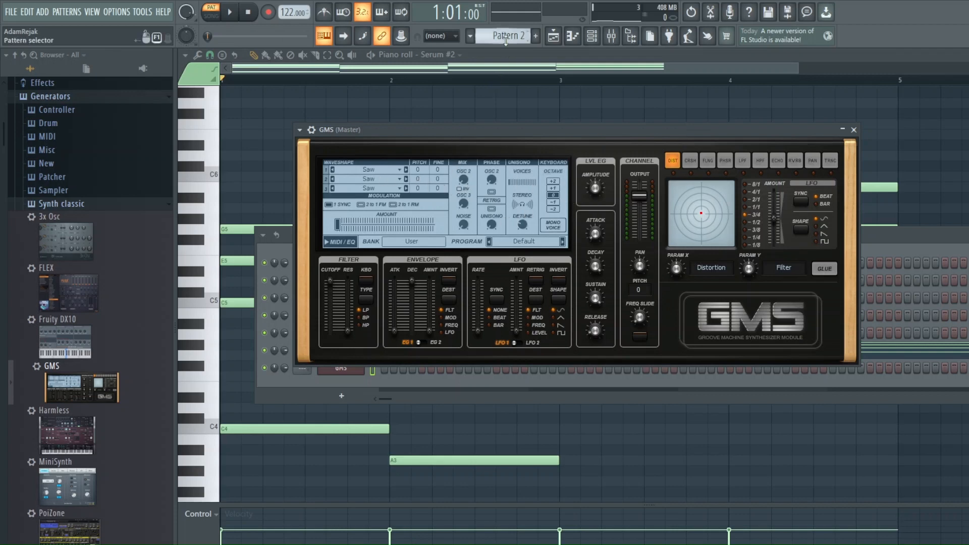
pyautogui.scroll(-1, 505, 36)
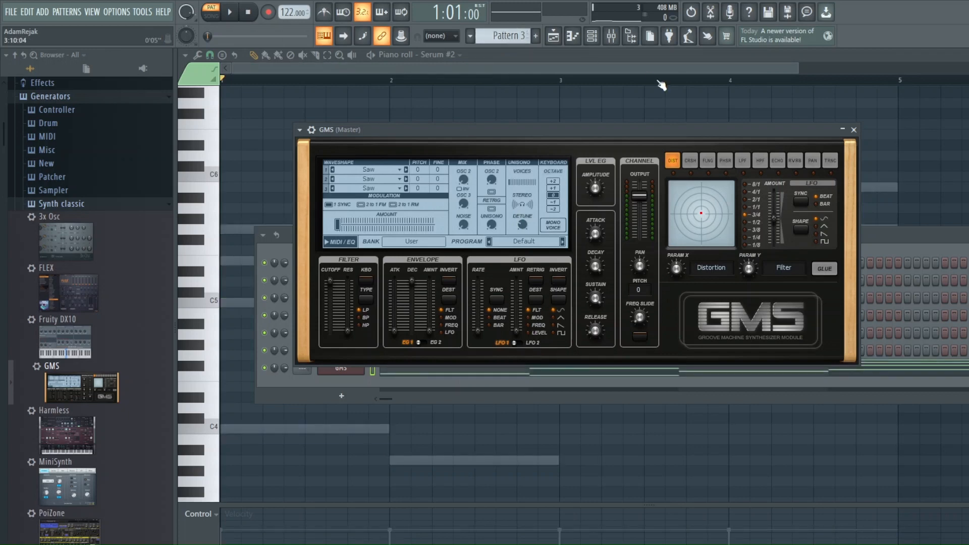
pyautogui.click(649, 59)
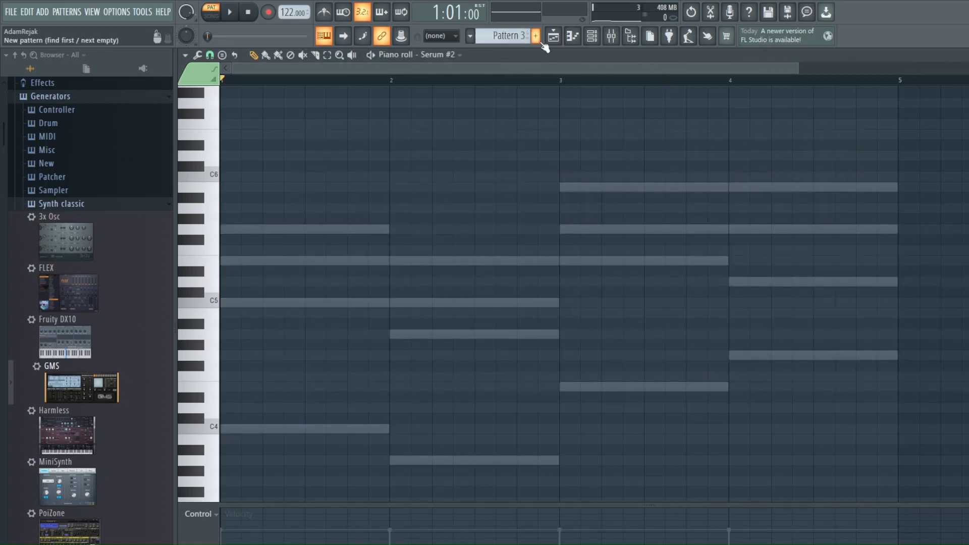
pyautogui.click(440, 155)
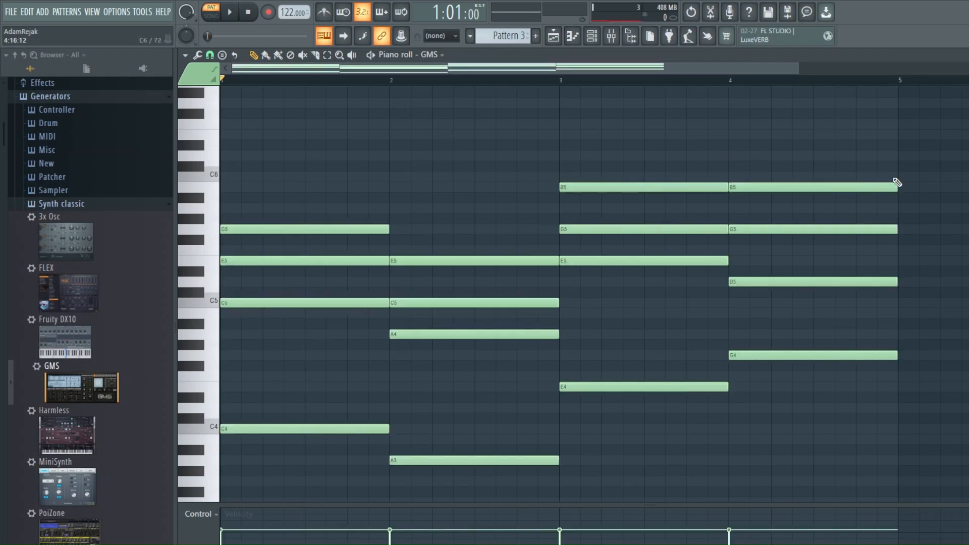
# Reopen the GMS synth, play Pattern 3 and set the unison voices to 8
pyautogui.click(595, 39)
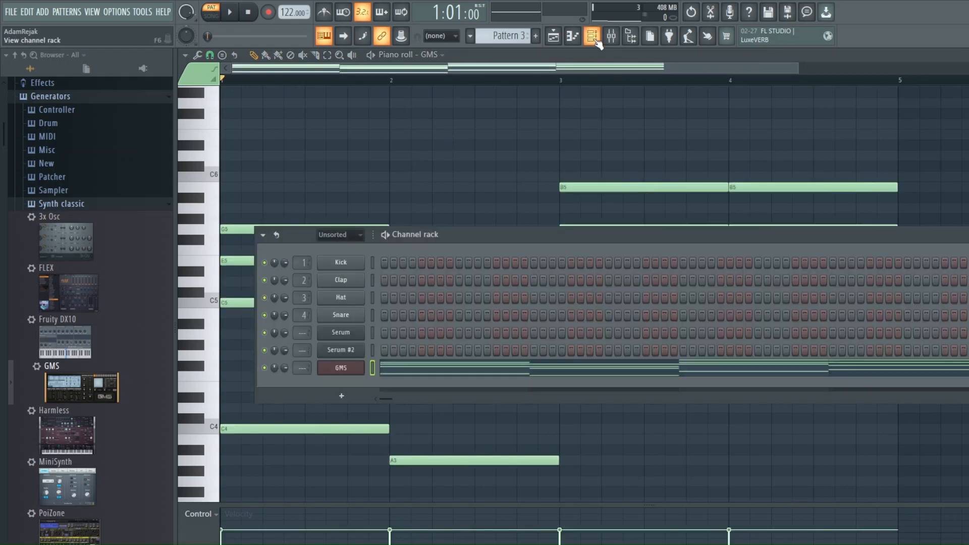
pyautogui.click(341, 371)
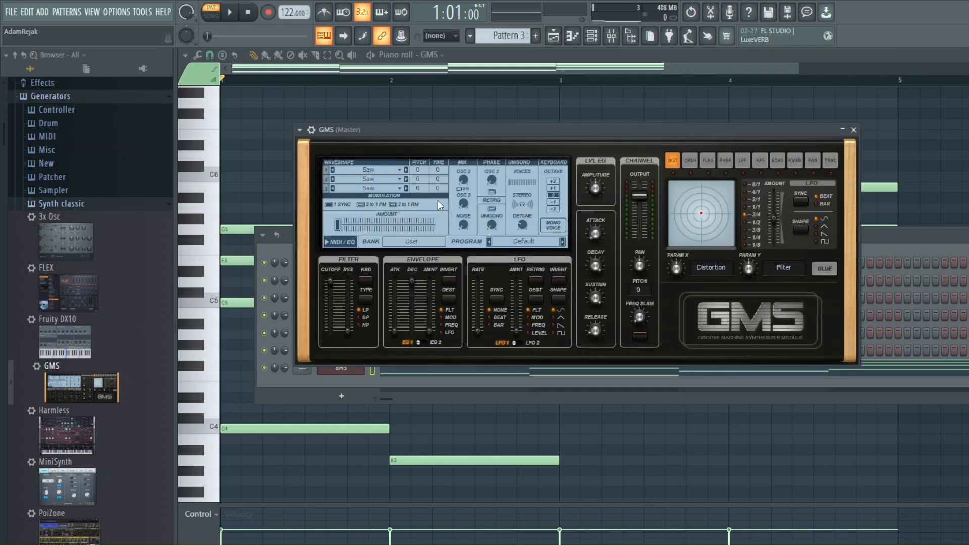
pyautogui.click(236, 13)
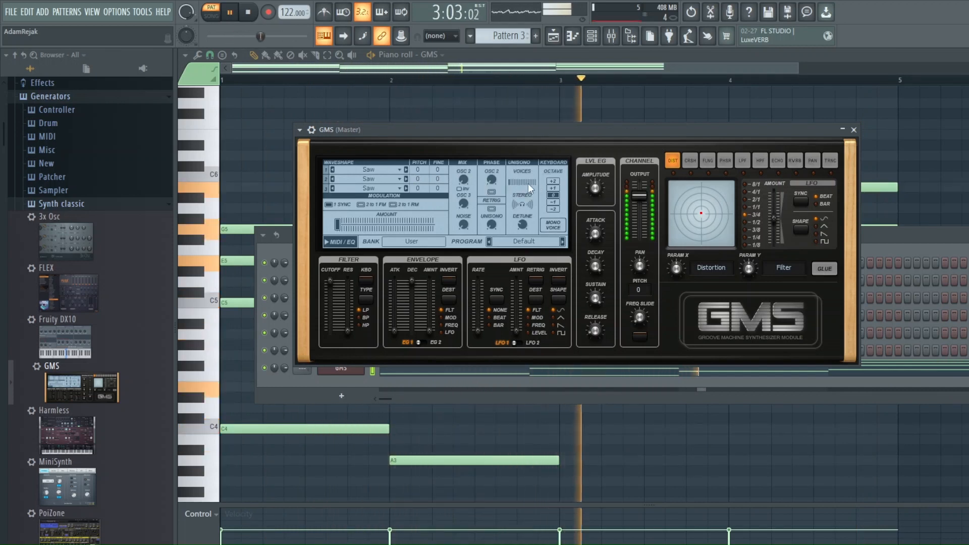
pyautogui.moveTo(528, 184); pyautogui.dragTo(528, 167)
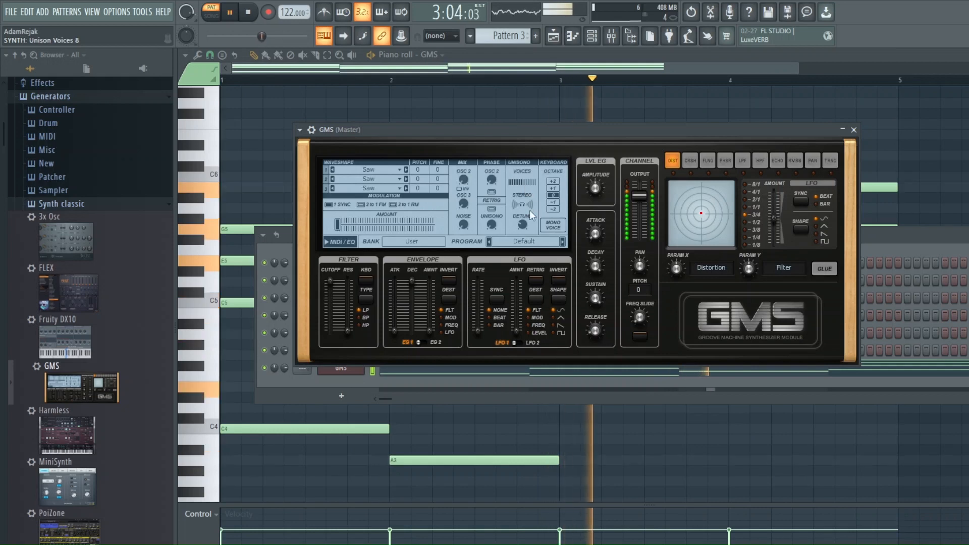
# During playback, set the GMS unison detune to about 0.38 % with more stereo spread, and lower the output level slightly
pyautogui.moveTo(529, 225); pyautogui.dragTo(528, 222)
pyautogui.moveTo(522, 224); pyautogui.dragTo(522, 221)
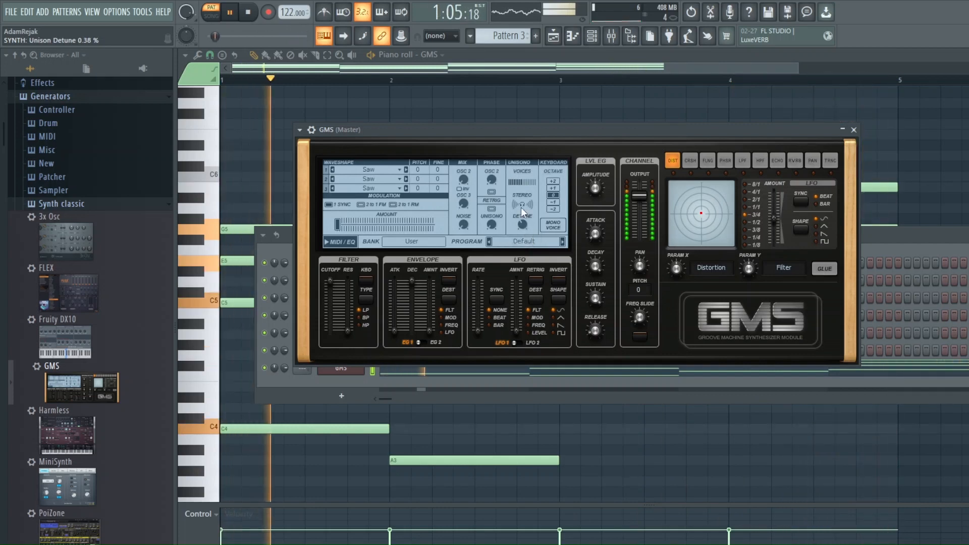
pyautogui.moveTo(521, 207); pyautogui.dragTo(521, 191)
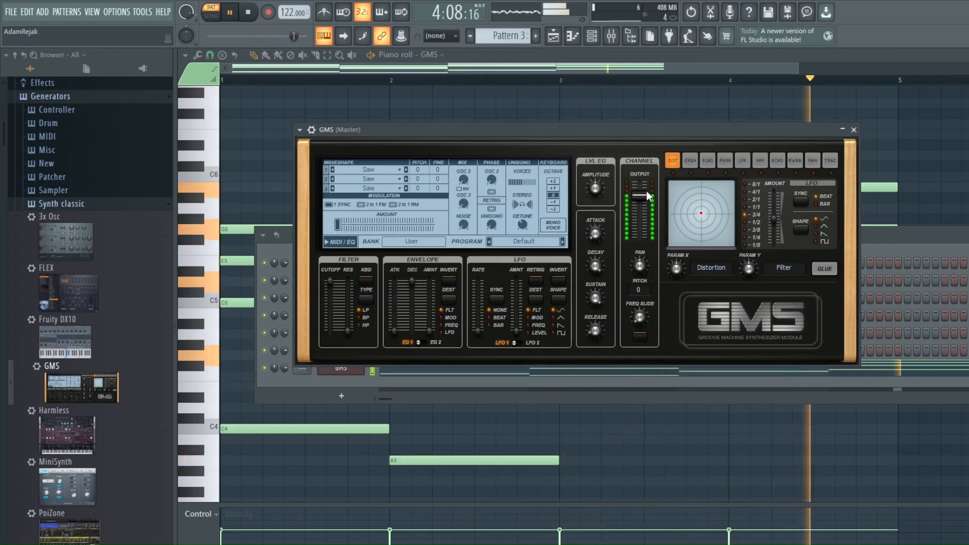
pyautogui.moveTo(638, 196); pyautogui.dragTo(639, 202)
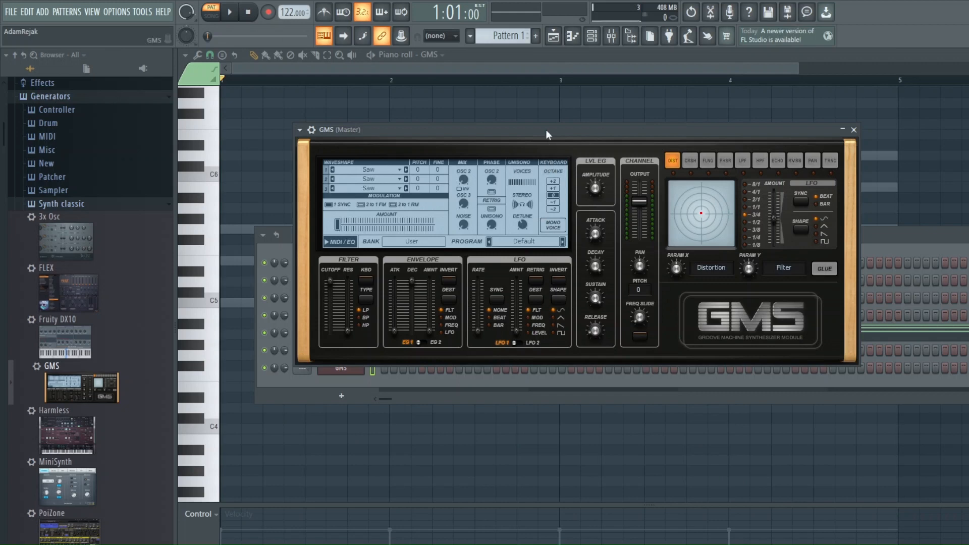
# Open the Serum synth used in Pattern 1 and turn on its MG Low 12 filter
pyautogui.click(600, 41)
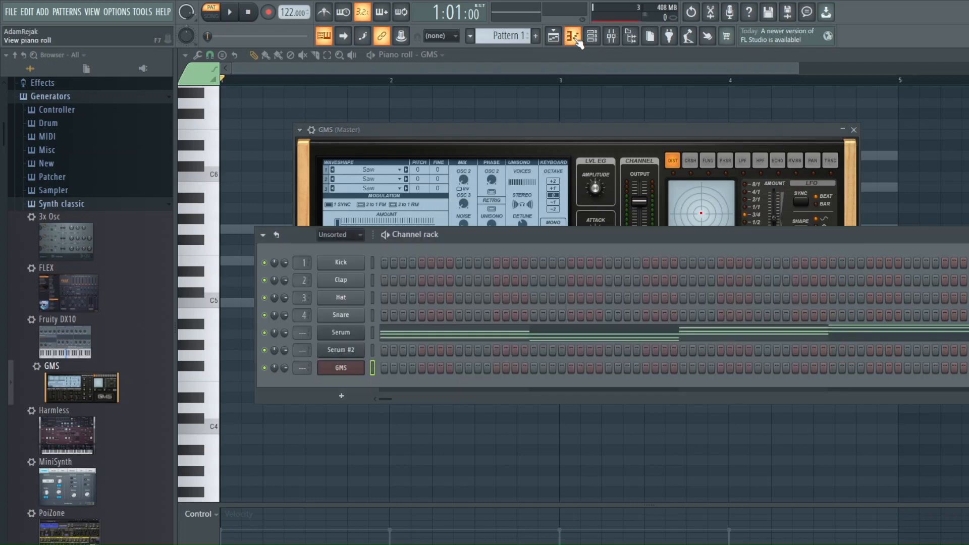
pyautogui.click(341, 332)
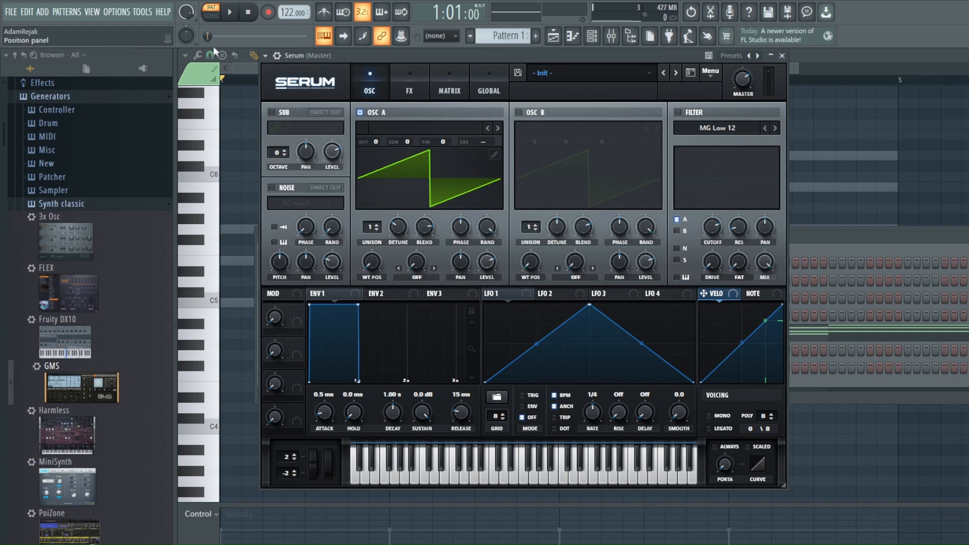
pyautogui.click(679, 112)
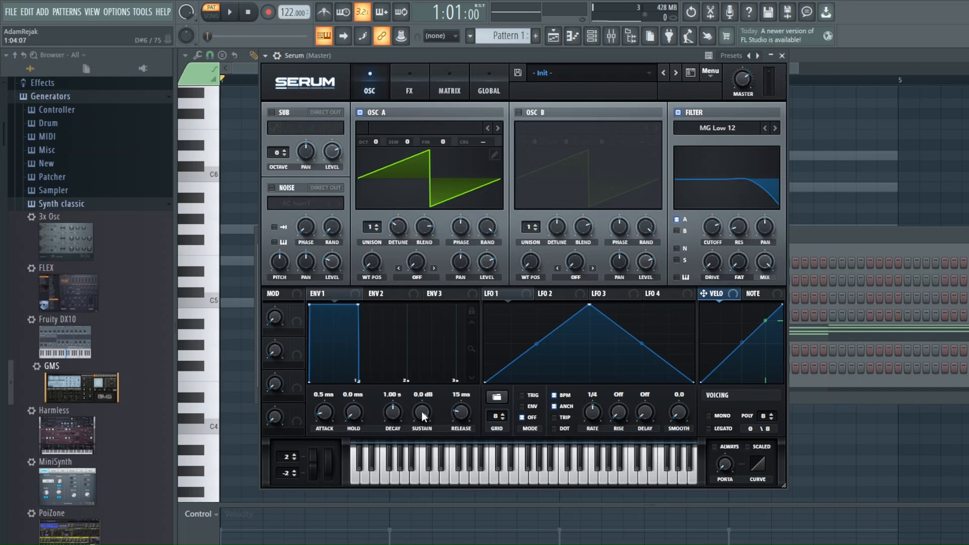
# Lower Env 1's sustain to -oo dB, play Pattern 1, and shorten the decay to 695 ms during playback
pyautogui.moveTo(422, 411); pyautogui.dragTo(421, 445)
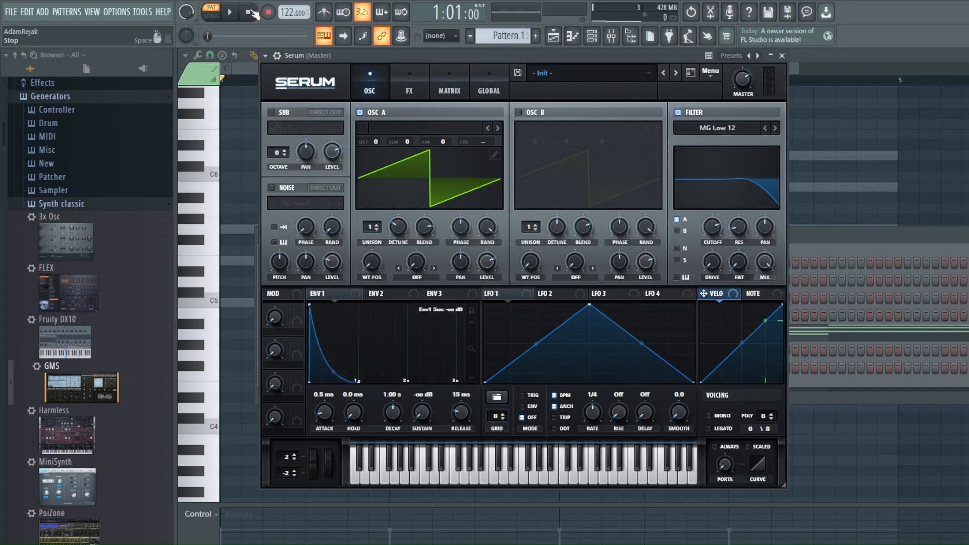
pyautogui.click(230, 11)
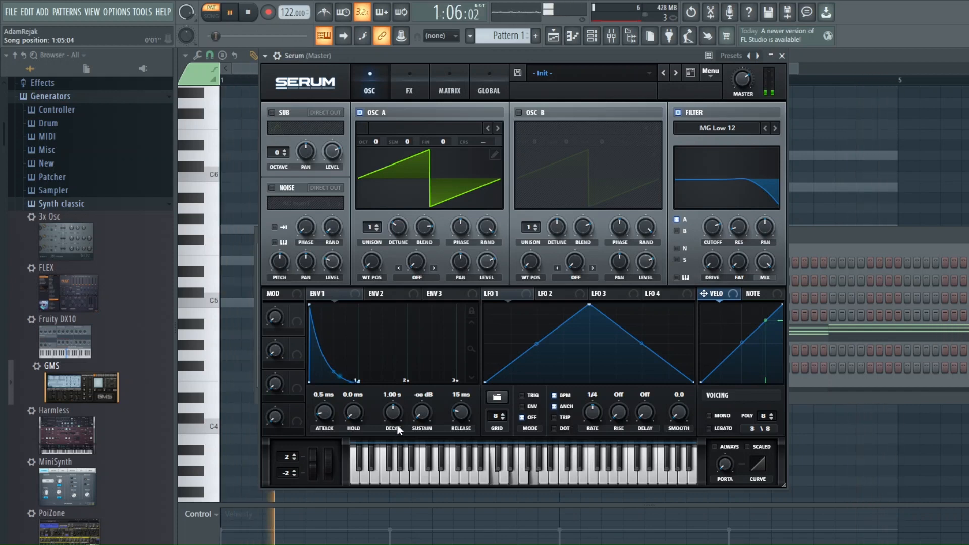
pyautogui.moveTo(395, 414); pyautogui.dragTo(395, 417)
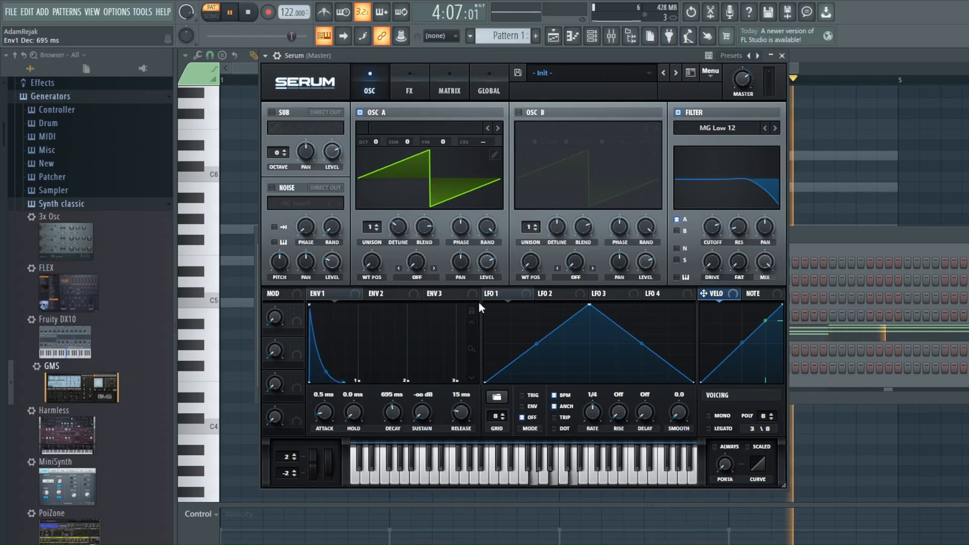
pyautogui.click(252, 14)
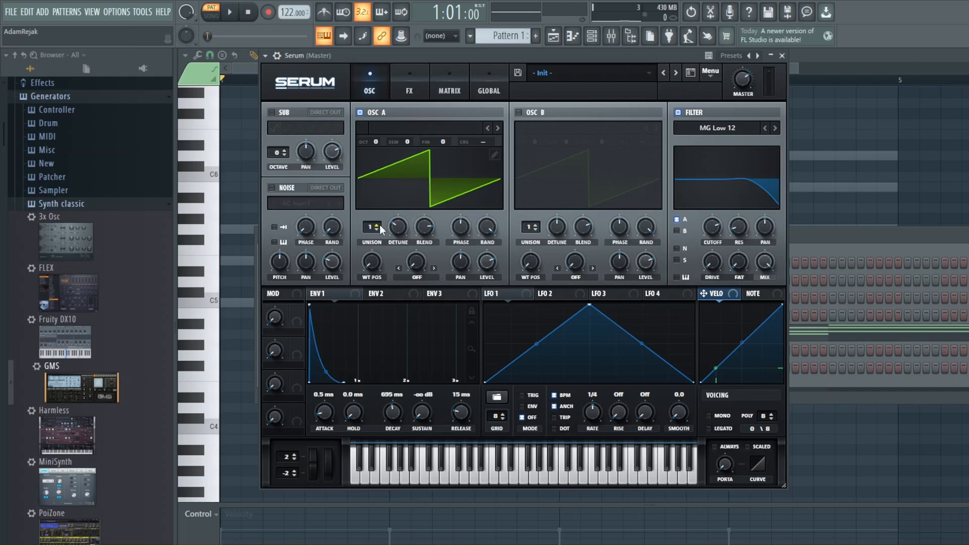
# Enable Serum's Reverb and Delay effects, and set the delay filter to about 617 with a width of 2.2
pyautogui.click(409, 87)
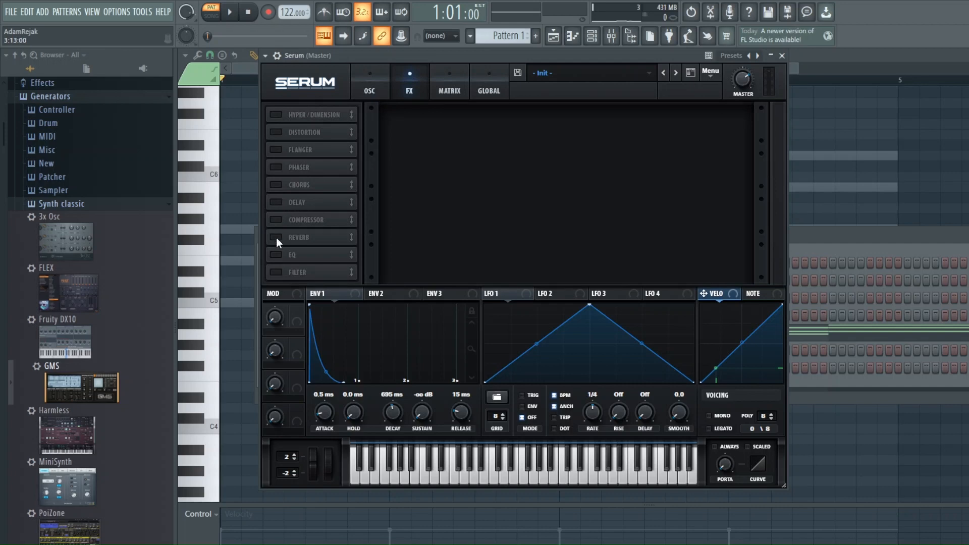
pyautogui.click(276, 237)
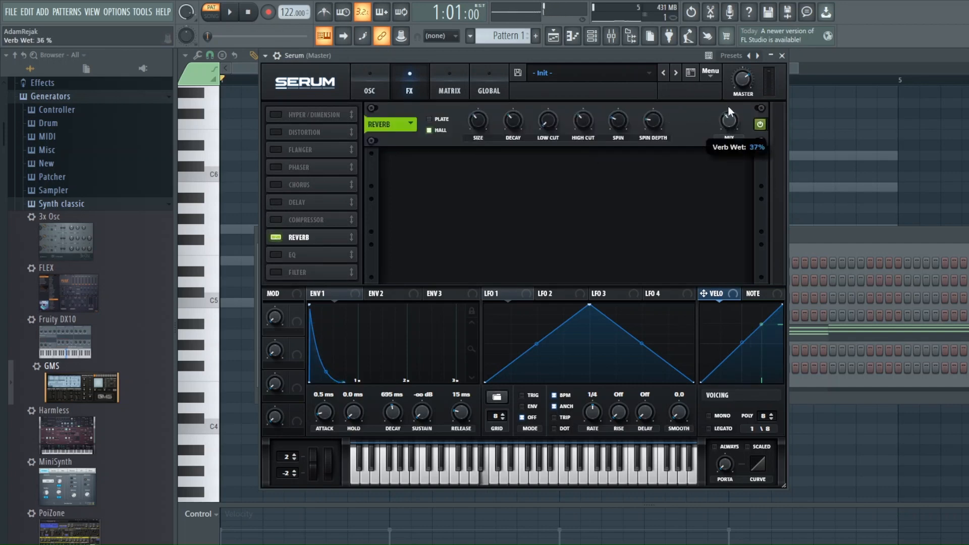
pyautogui.click(276, 202)
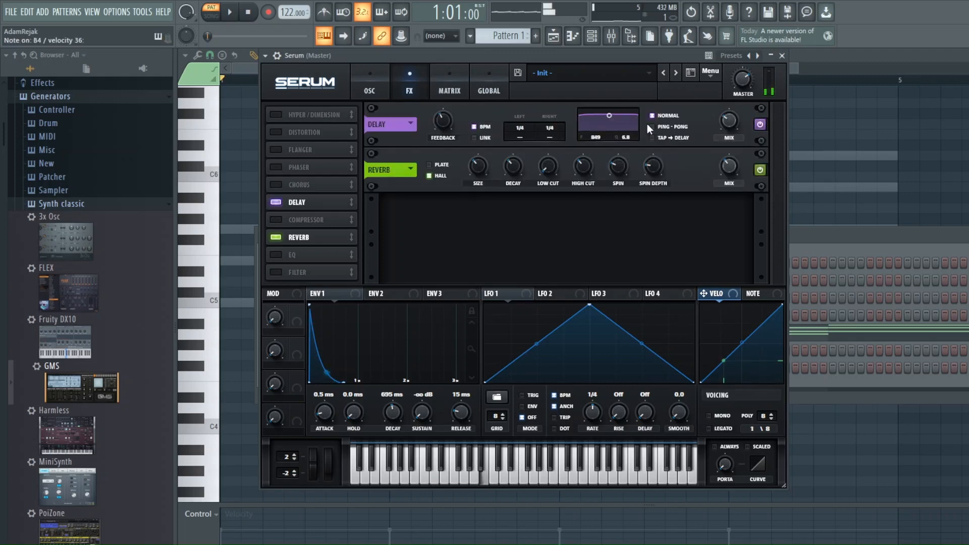
pyautogui.moveTo(603, 117); pyautogui.dragTo(607, 129)
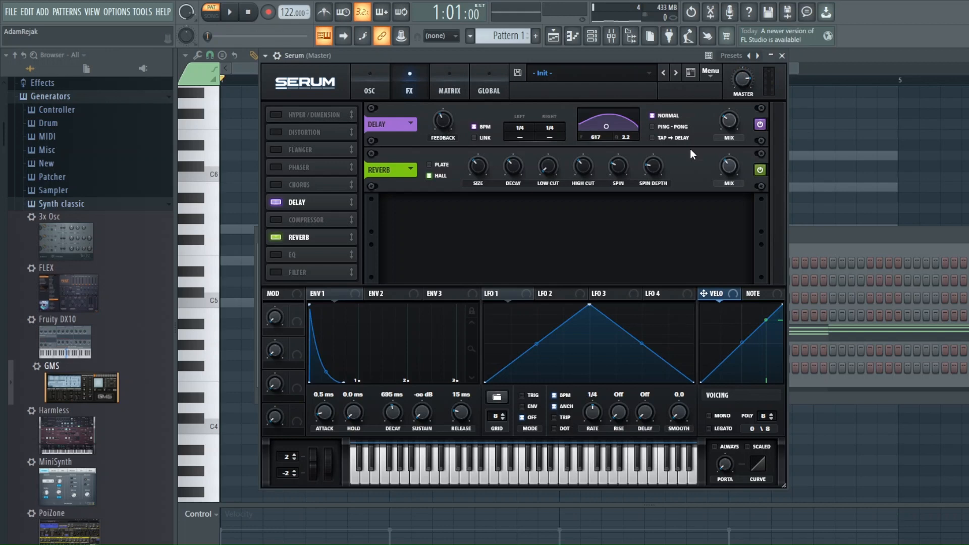
# Review Serum's oscillator settings and its delay and reverb effects, finishing on the oscillator settings
pyautogui.click(376, 81)
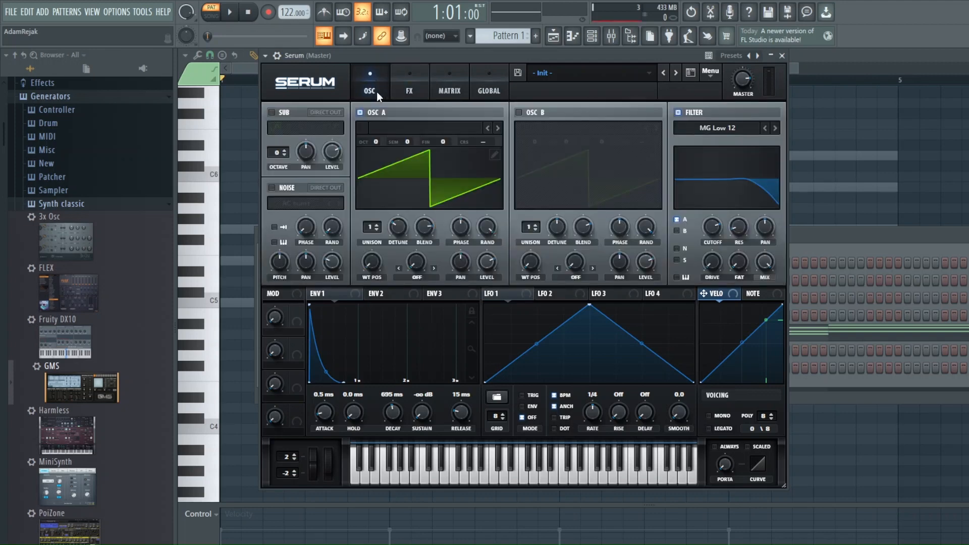
pyautogui.click(409, 85)
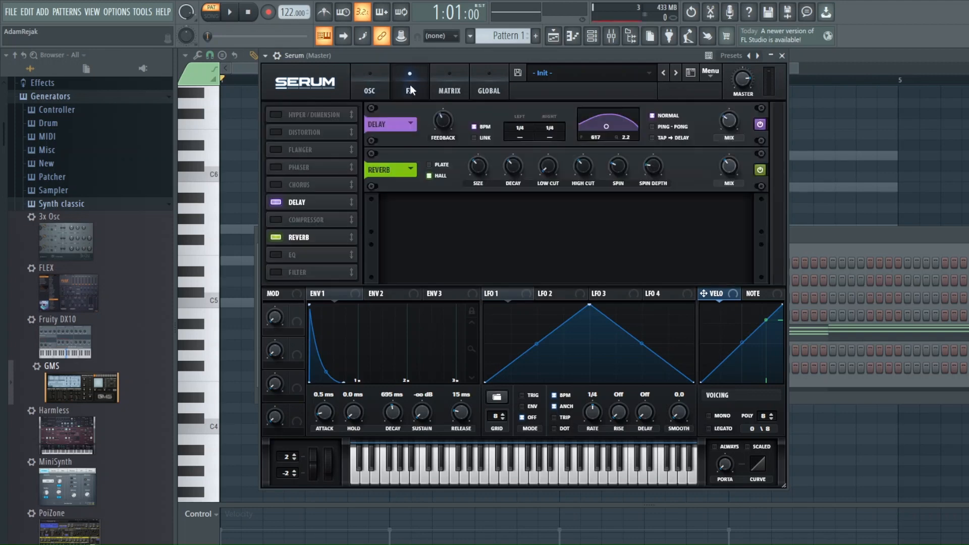
pyautogui.click(377, 82)
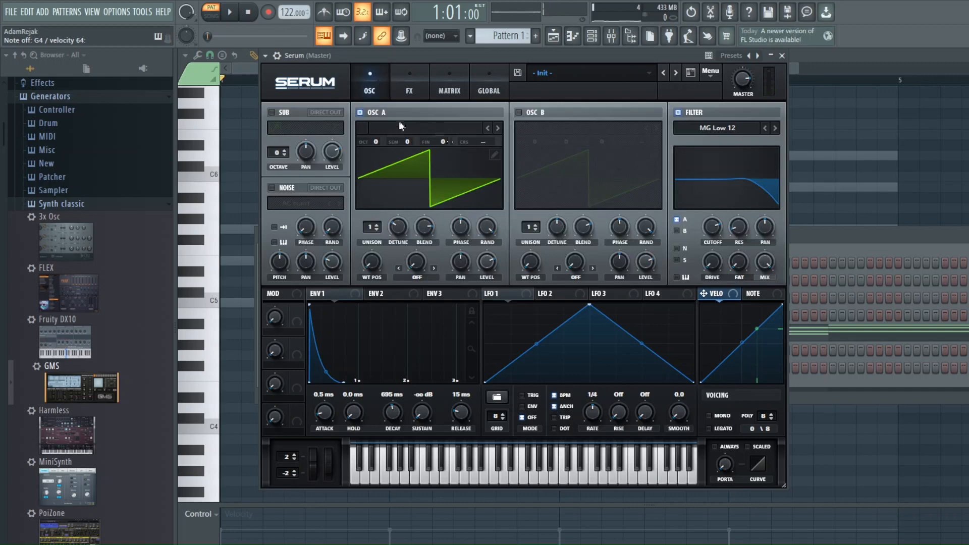